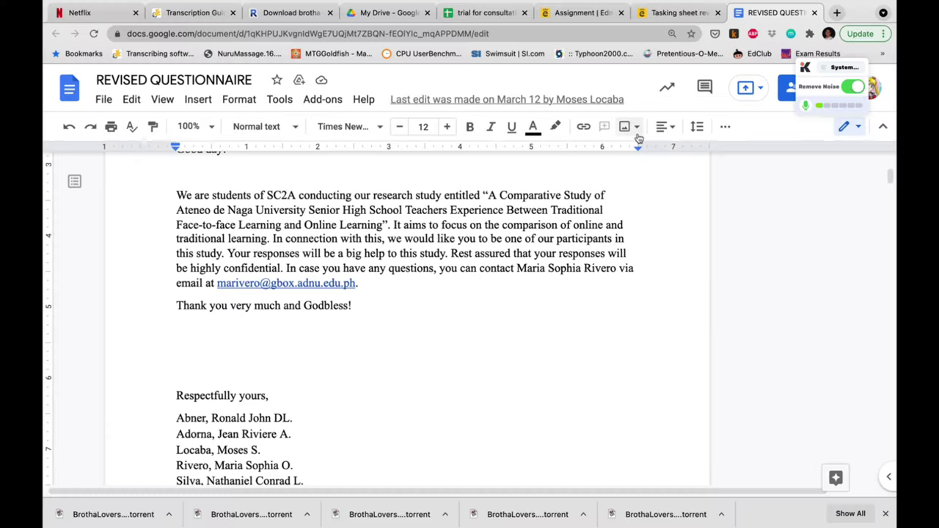
Step: Scroll through SOP 1, SOP 2 and the traditional Workload of students table to Workload of teachers
scroll(600, 235, "down", 10)
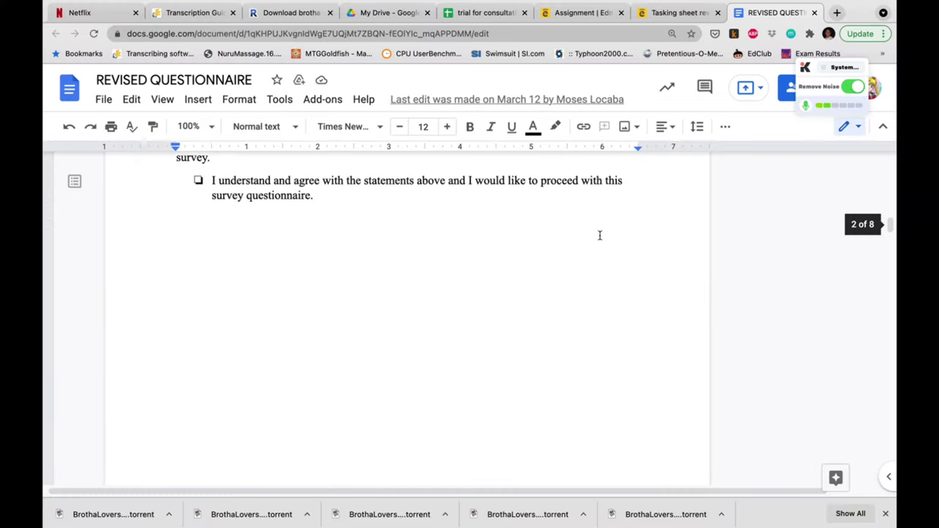
scroll(599, 235, "down", 8)
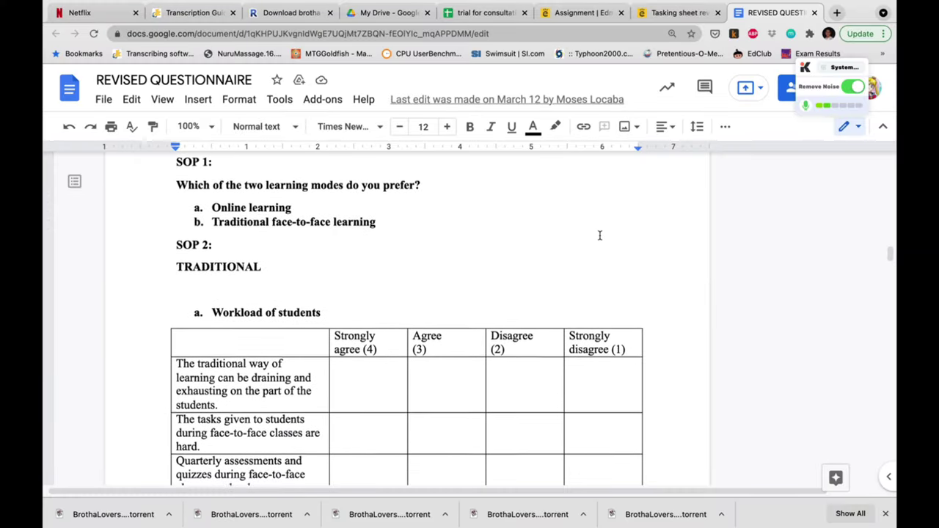
scroll(600, 235, "down", 2)
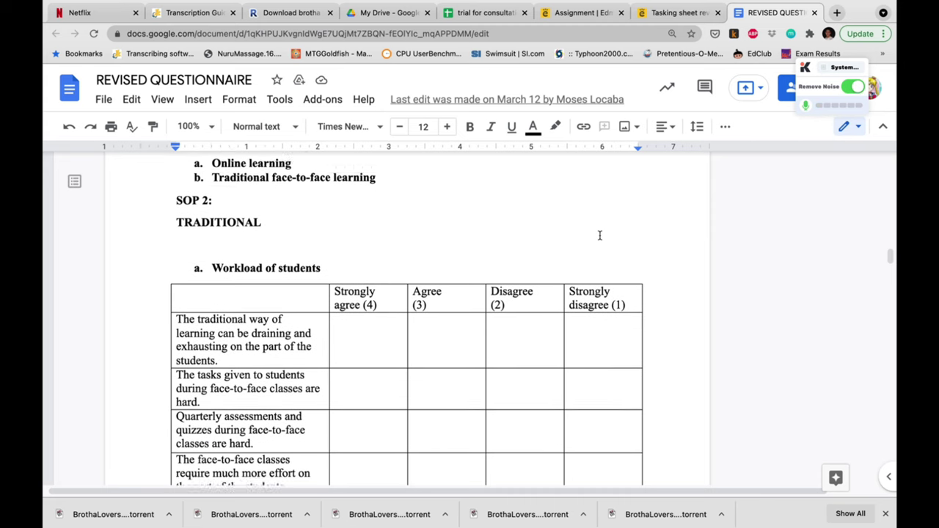
scroll(600, 235, "down", 2)
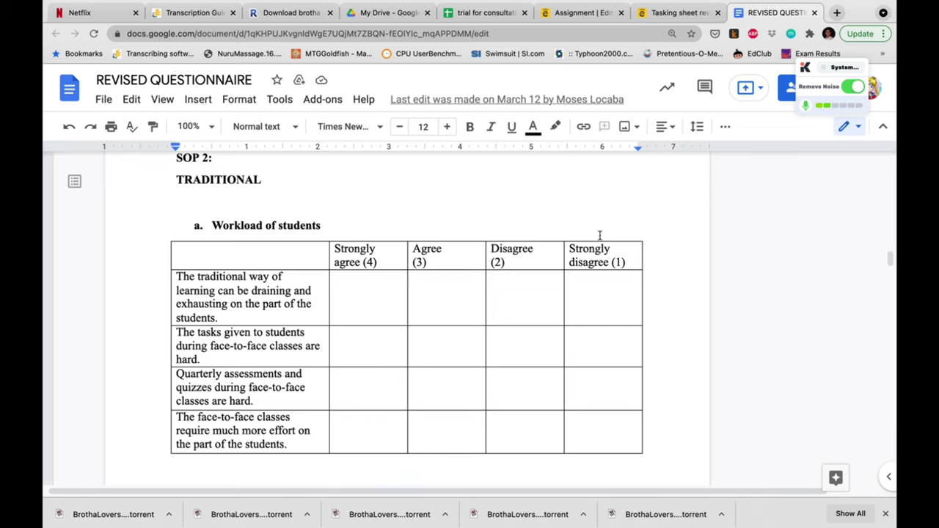
scroll(599, 235, "down", 20)
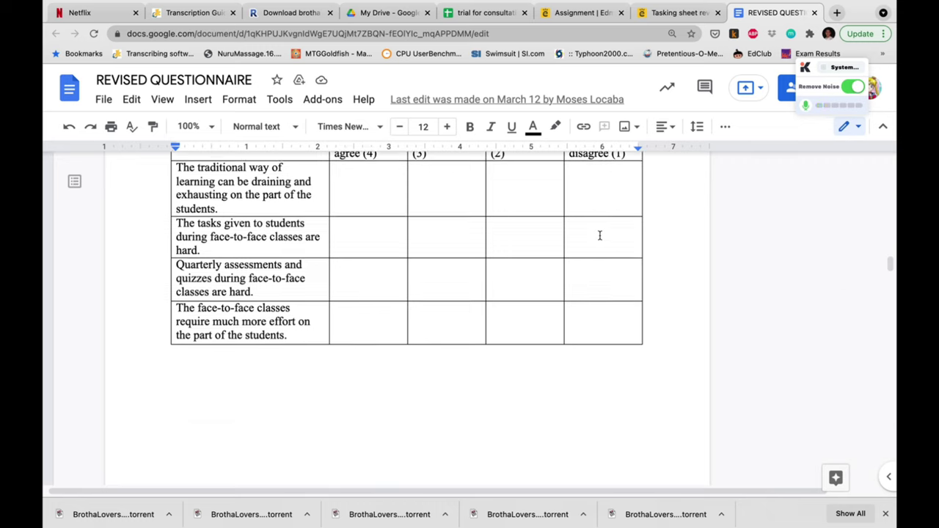
scroll(599, 235, "down", 20)
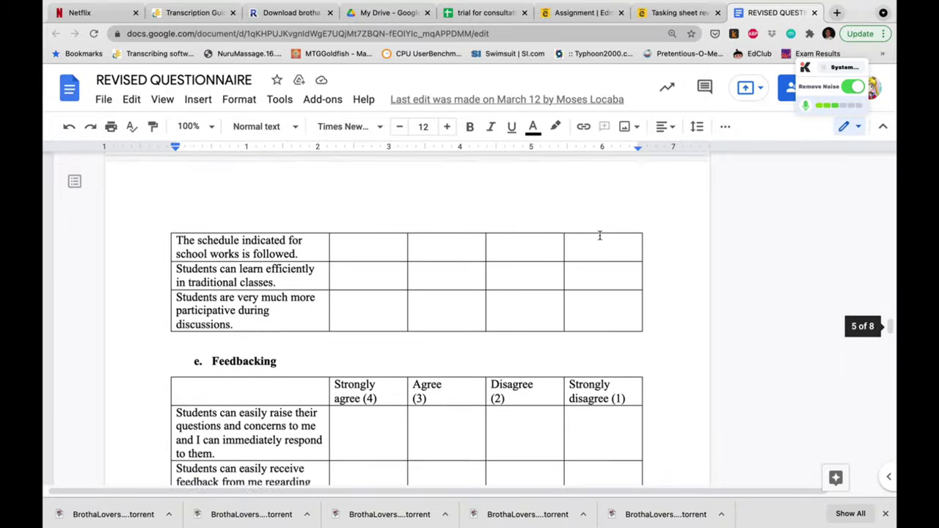
scroll(599, 234, "down", 3)
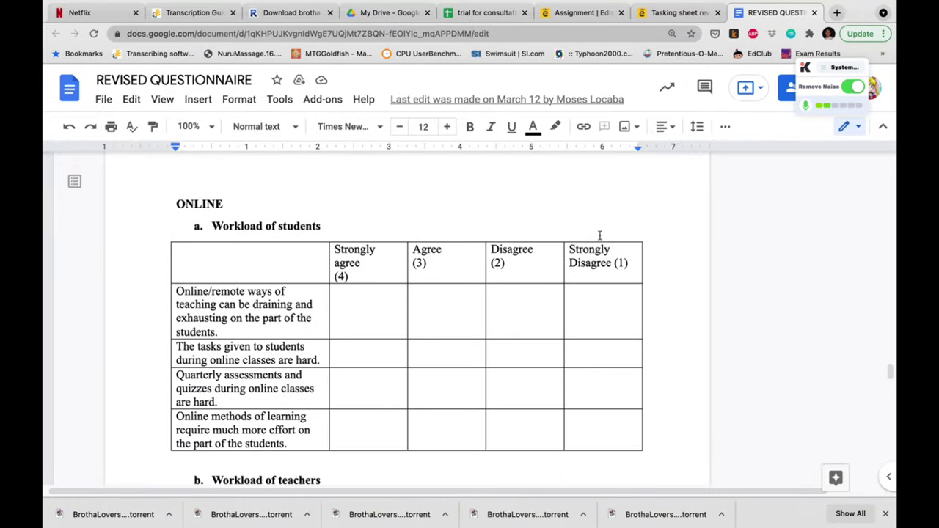
scroll(600, 235, "up", 20)
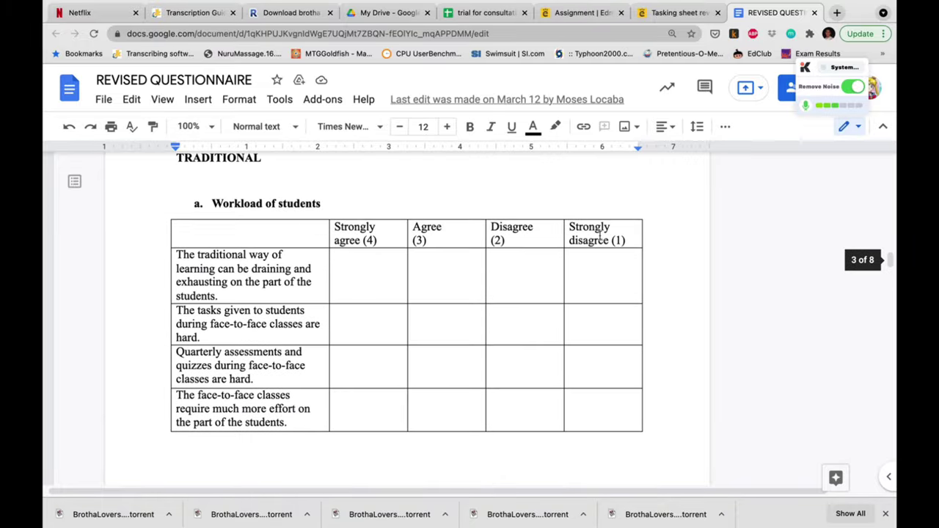
scroll(599, 235, "up", 3)
scroll(600, 235, "down", 4)
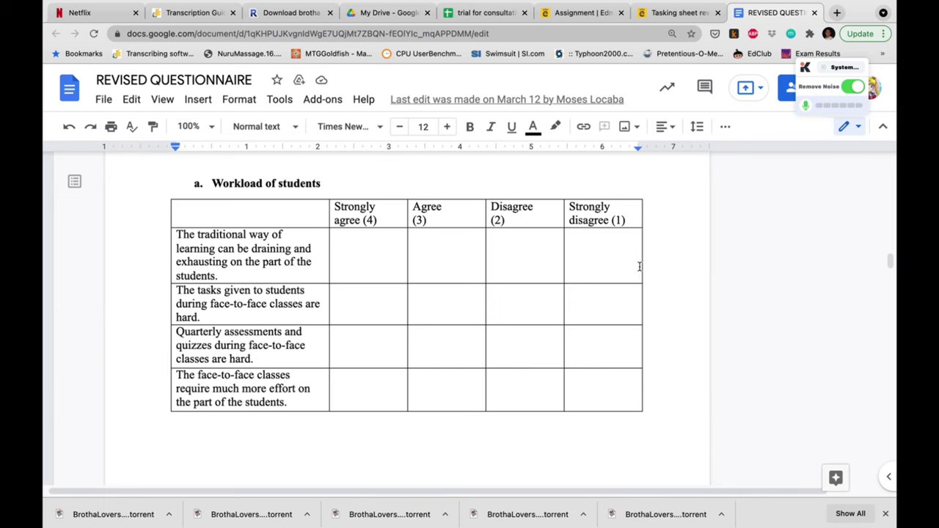
scroll(640, 267, "up", 3)
scroll(640, 267, "down", 1)
scroll(640, 268, "down", 1)
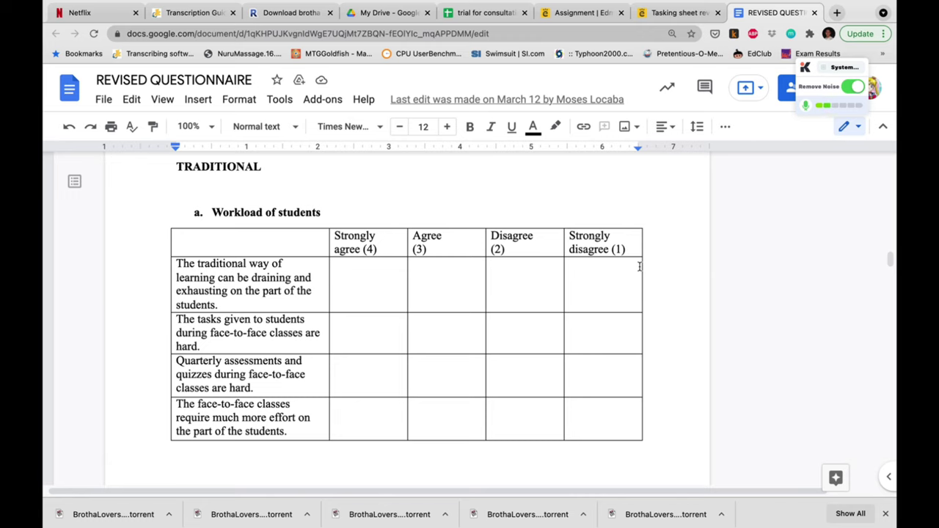
scroll(640, 267, "down", 1)
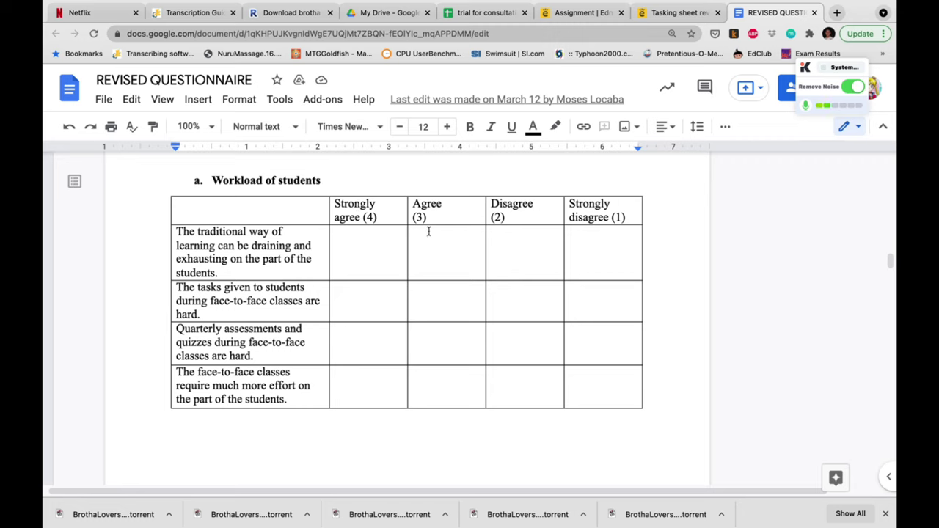
scroll(439, 288, "down", 5)
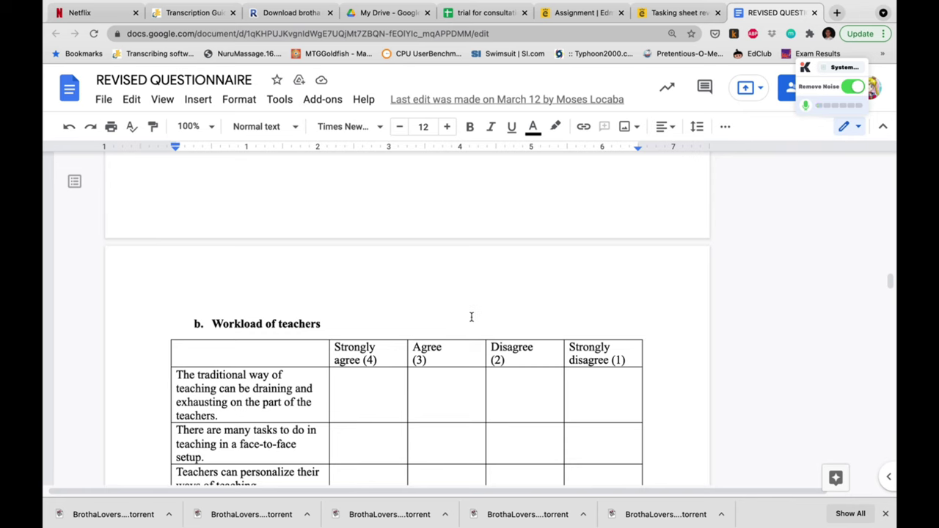
Step: Scroll through traditional sections c to f until the ONLINE Workload of students table appears
scroll(523, 346, "down", 3)
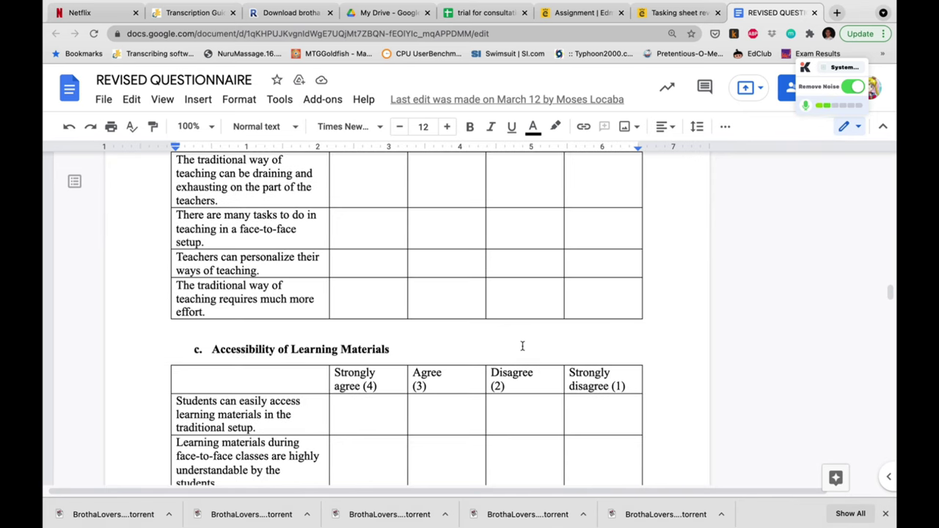
scroll(522, 346, "down", 5)
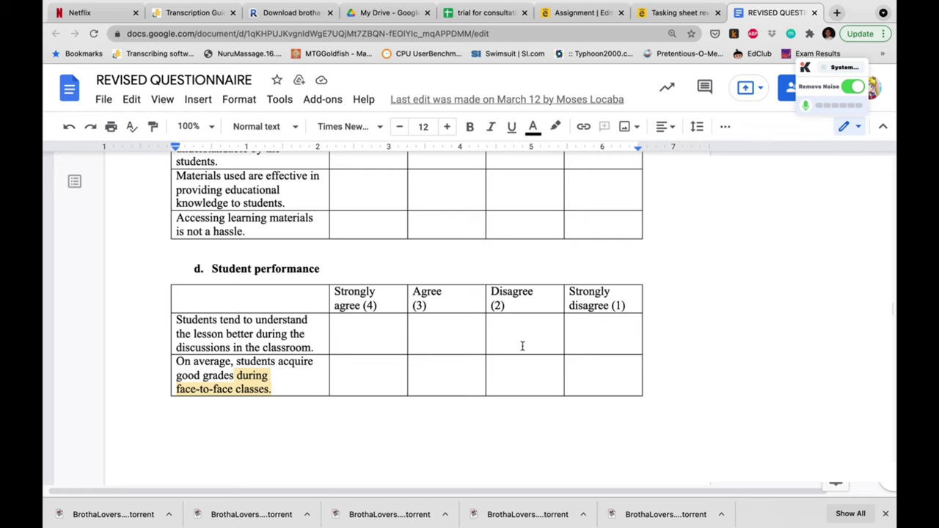
scroll(523, 346, "down", 1)
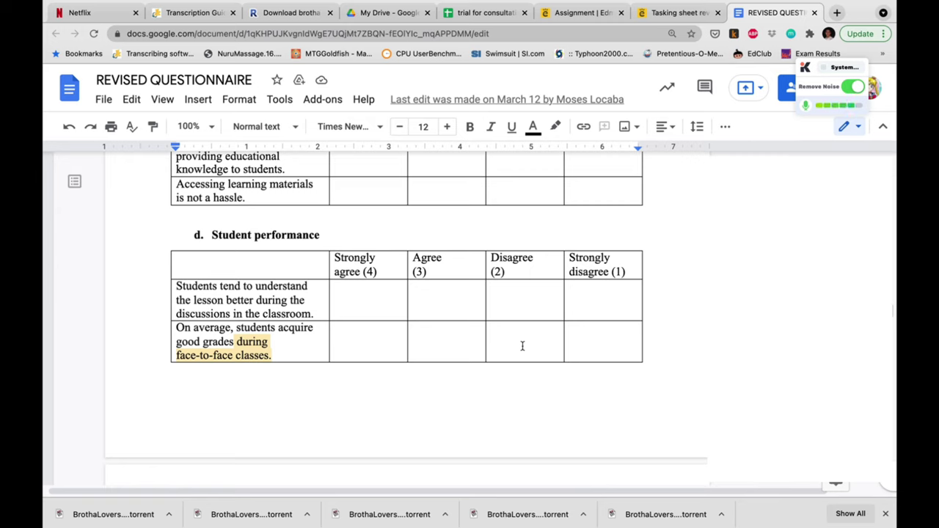
scroll(523, 346, "down", 10)
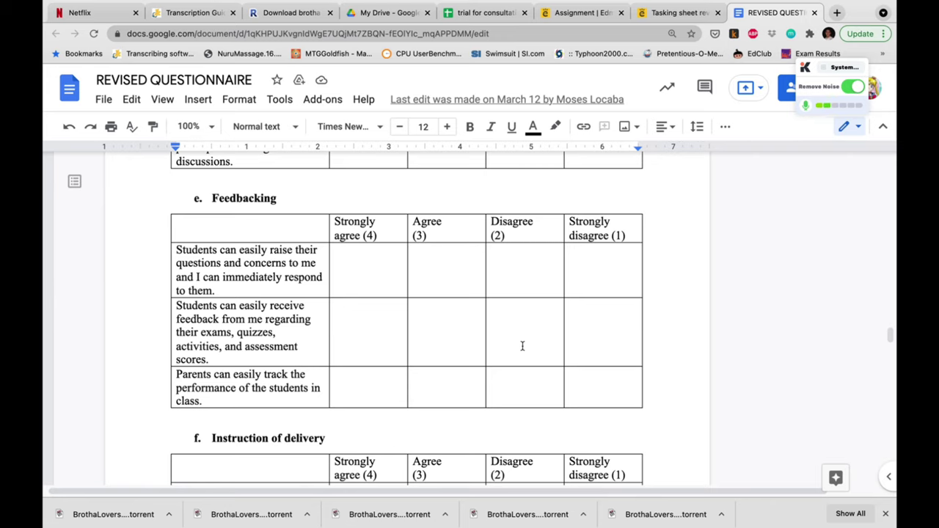
scroll(523, 346, "down", 5)
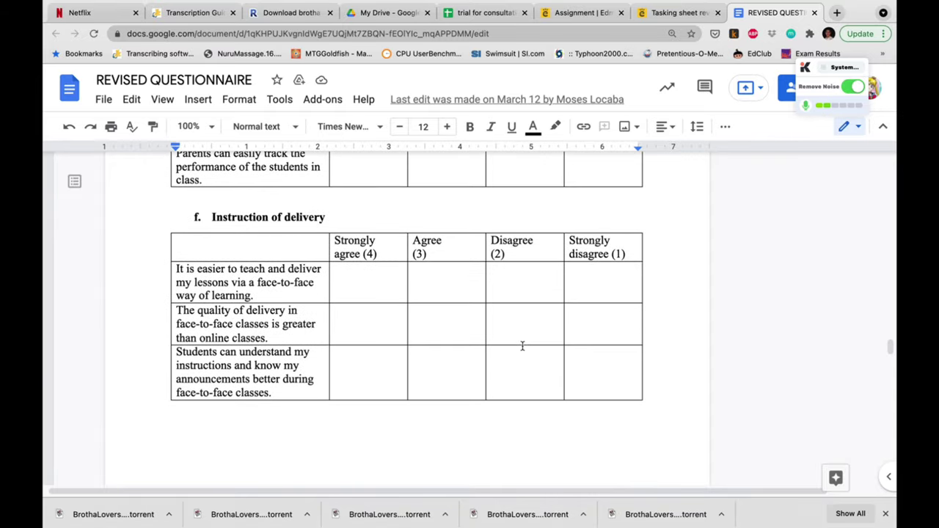
scroll(523, 346, "down", 1)
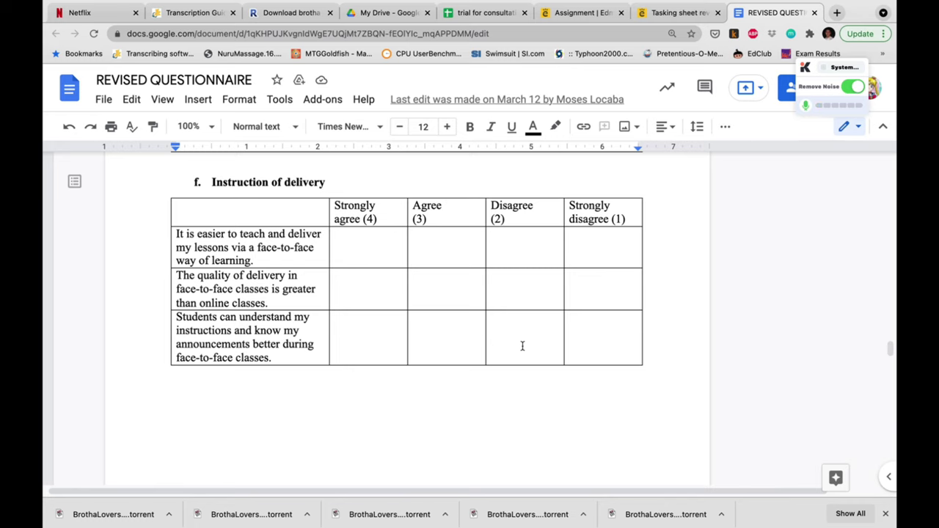
scroll(523, 346, "down", 2)
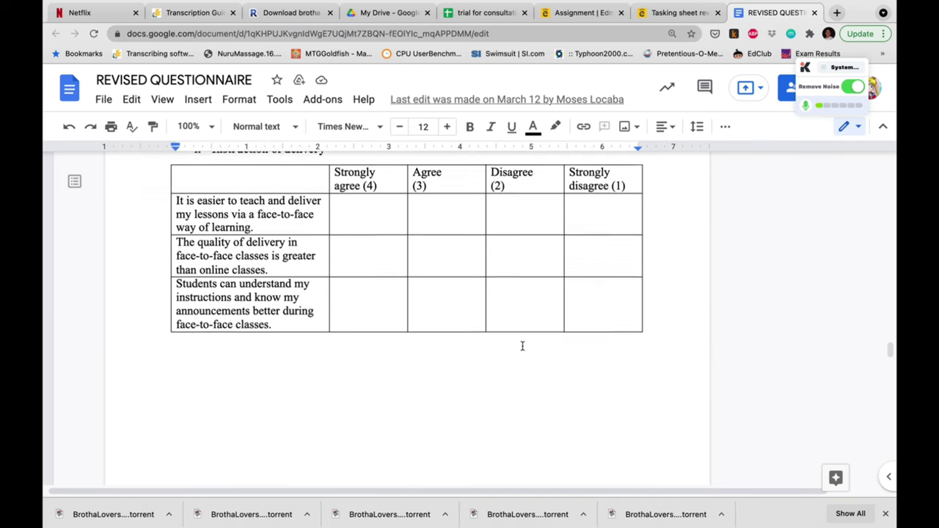
scroll(523, 346, "up", 3)
scroll(522, 346, "down", 1)
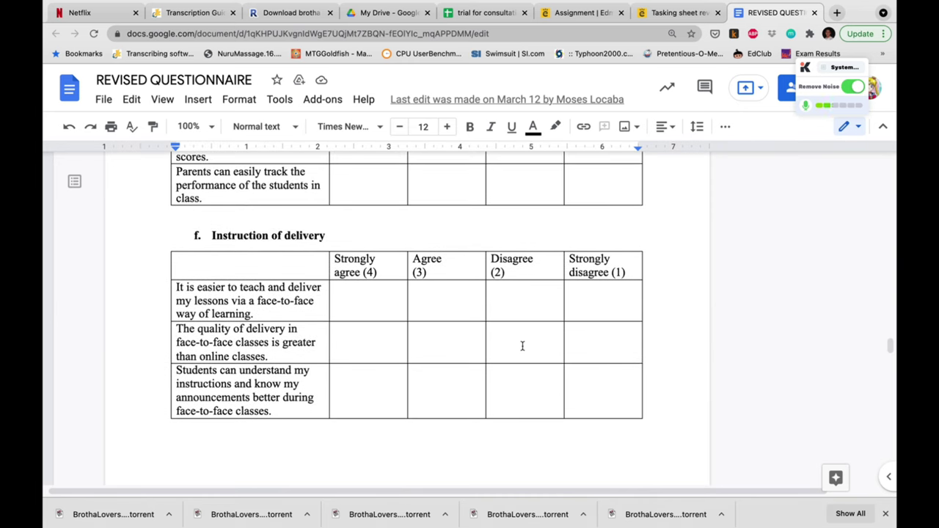
scroll(527, 403, "up", 4)
scroll(526, 406, "down", 4)
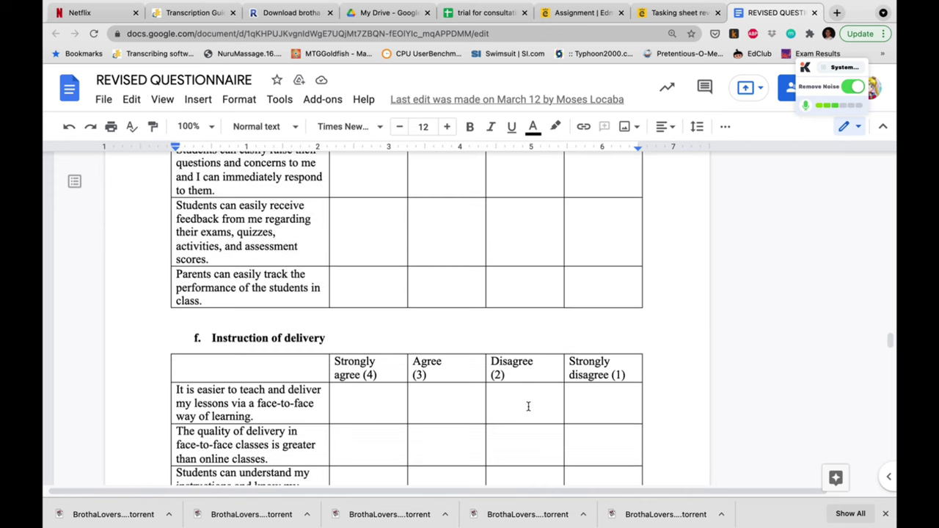
scroll(528, 406, "down", 10)
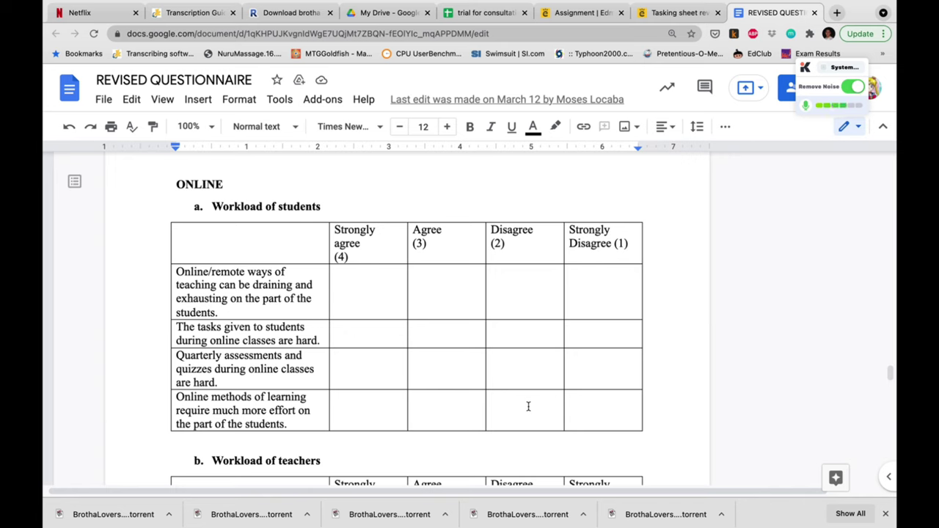
Step: Glance at the online sections, then switch to the trial for consultation spreadsheet
scroll(528, 407, "down", 10)
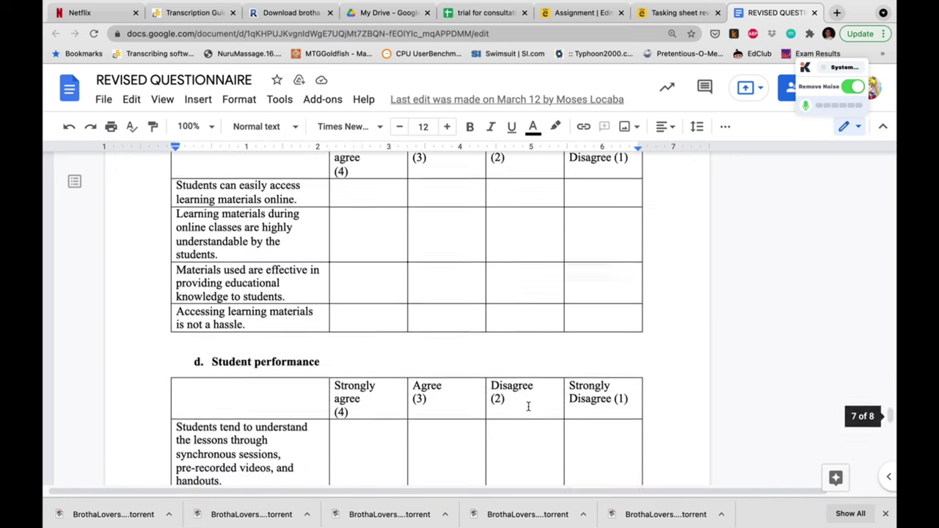
scroll(528, 407, "up", 15)
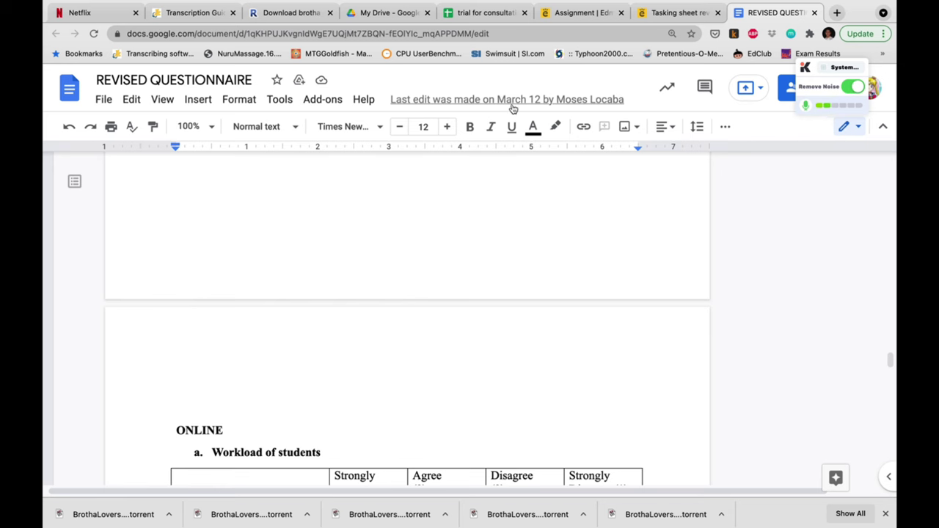
left_click(484, 14)
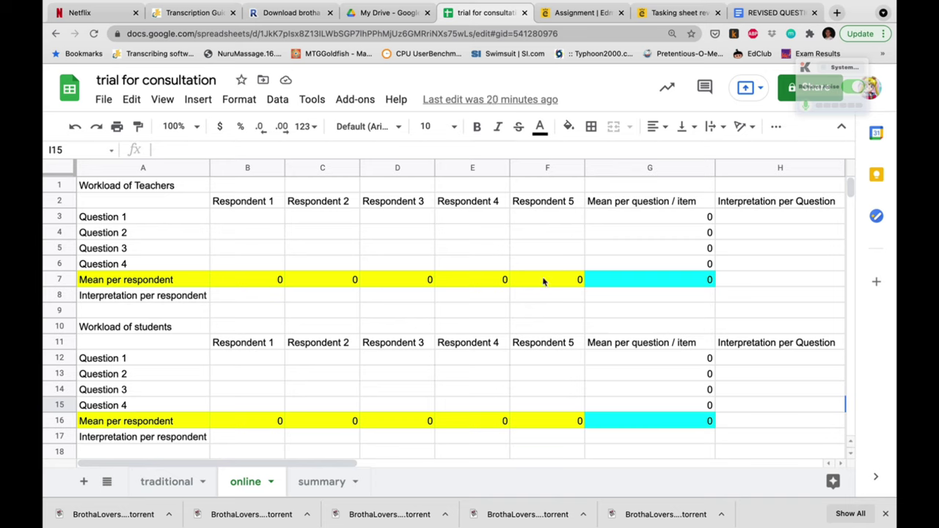
Step: On the traditional sheet, compare the Workload of Teachers and Workload of students headings
left_click(167, 488)
scroll(235, 362, "up", 2)
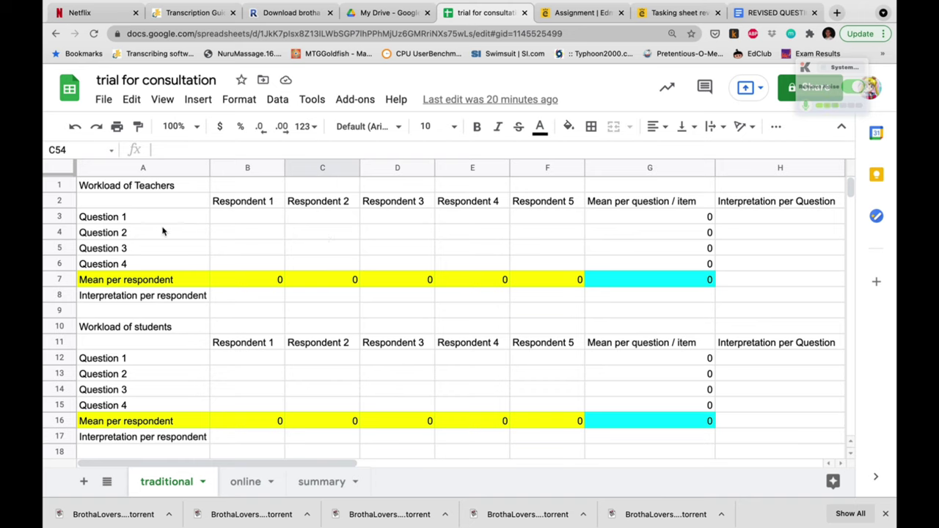
left_click(144, 185)
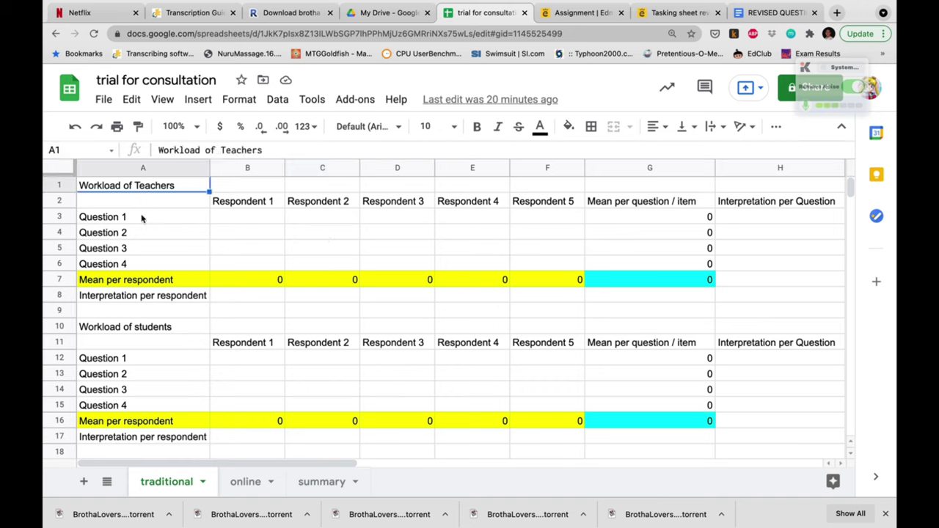
left_click(153, 329)
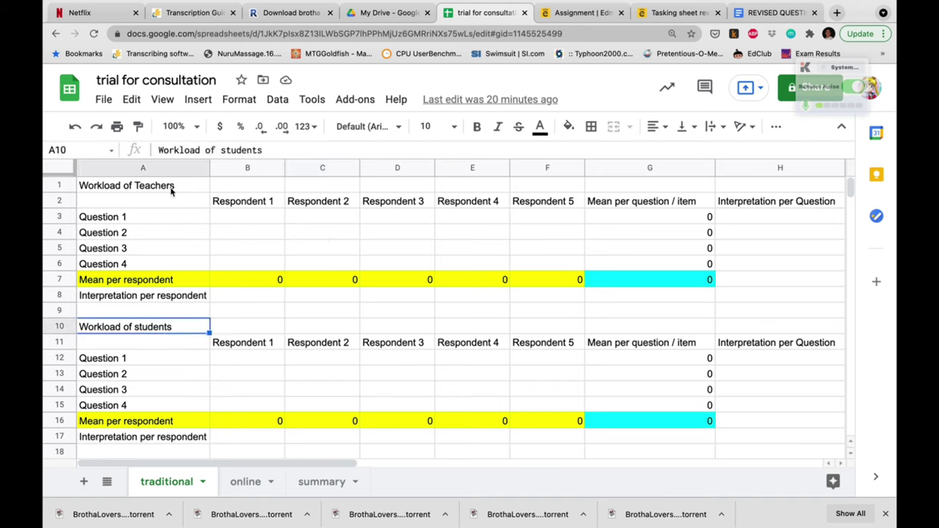
left_click(171, 190)
left_click(166, 326)
Step: Check the Accessibility of Learning Materials heading, then switch to the REVISED QUESTIONNAIRE document
scroll(188, 361, "down", 3)
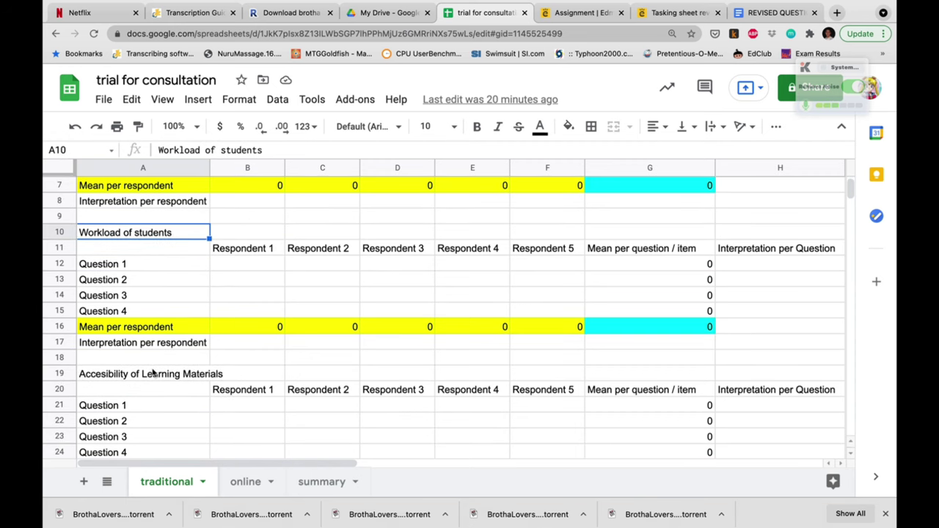
left_click(156, 376)
scroll(171, 417, "down", 2)
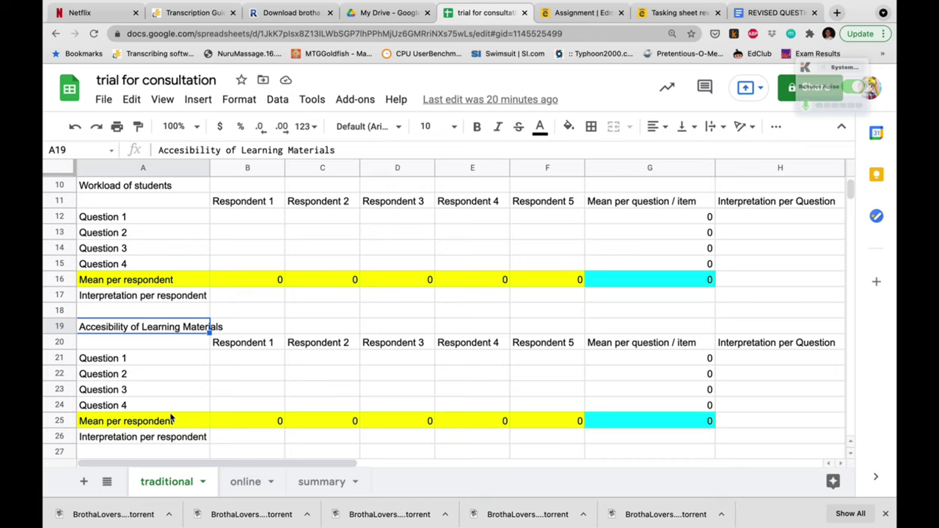
scroll(172, 419, "up", 3)
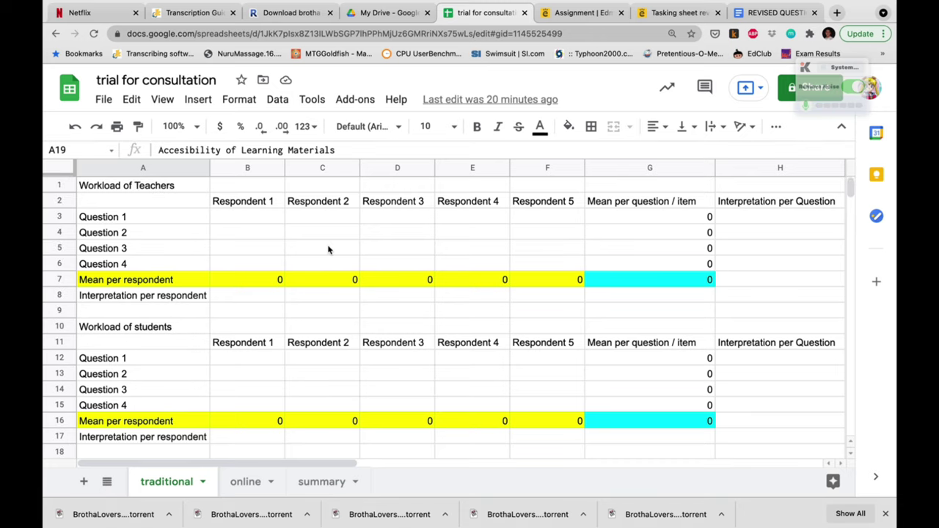
left_click(752, 18)
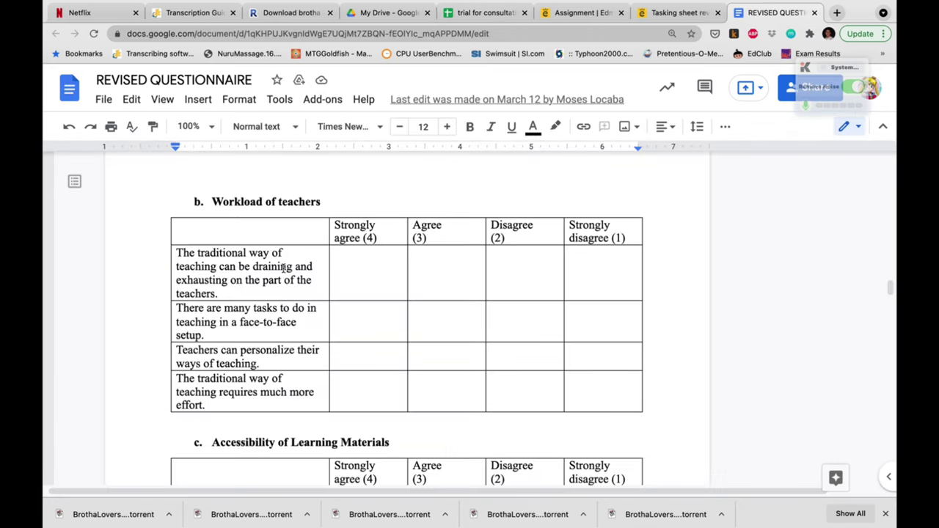
Step: Refer to the face-to-face and personalized teaching statements, then return to the spreadsheet
left_click(275, 322)
left_click(274, 364)
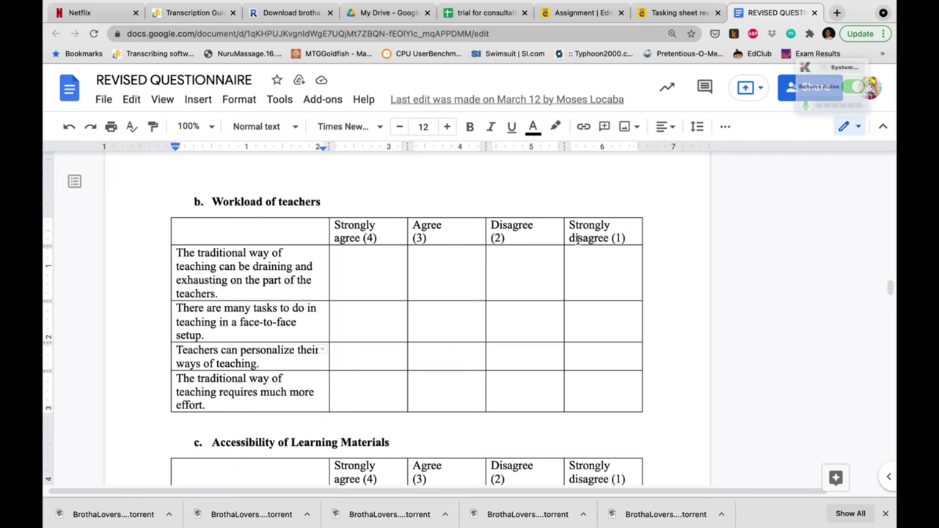
key("super+5")
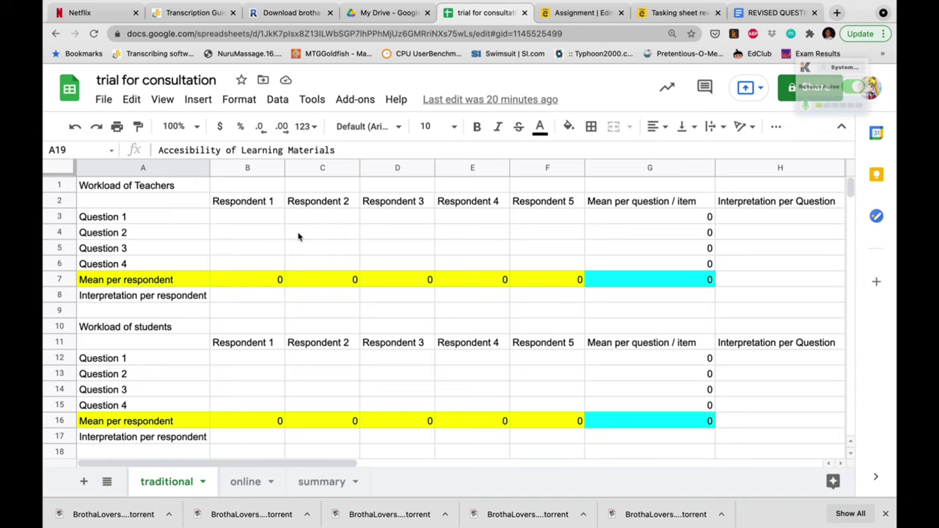
left_click(154, 220)
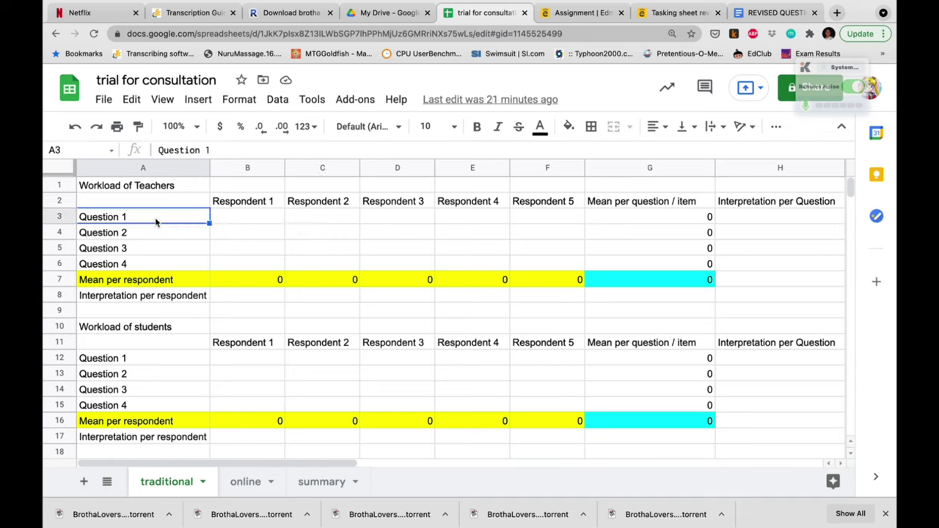
left_click(146, 266)
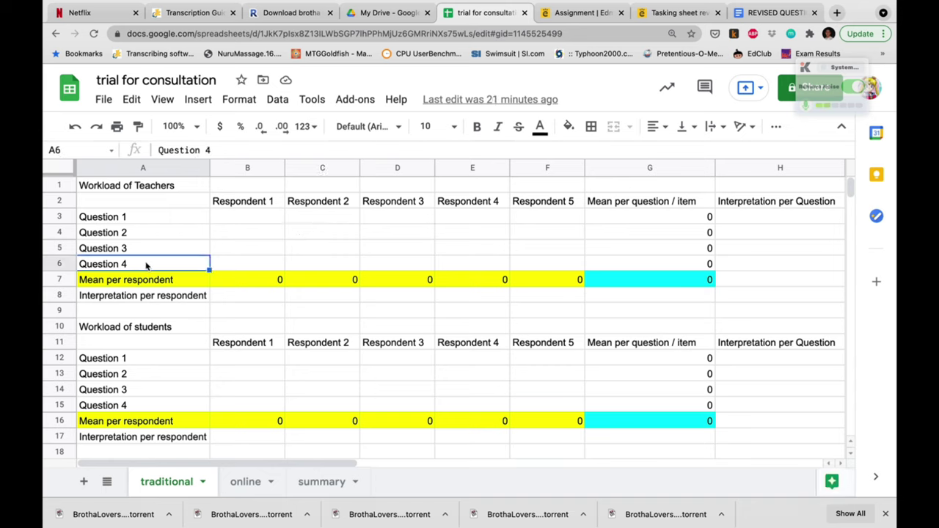
left_click(161, 223)
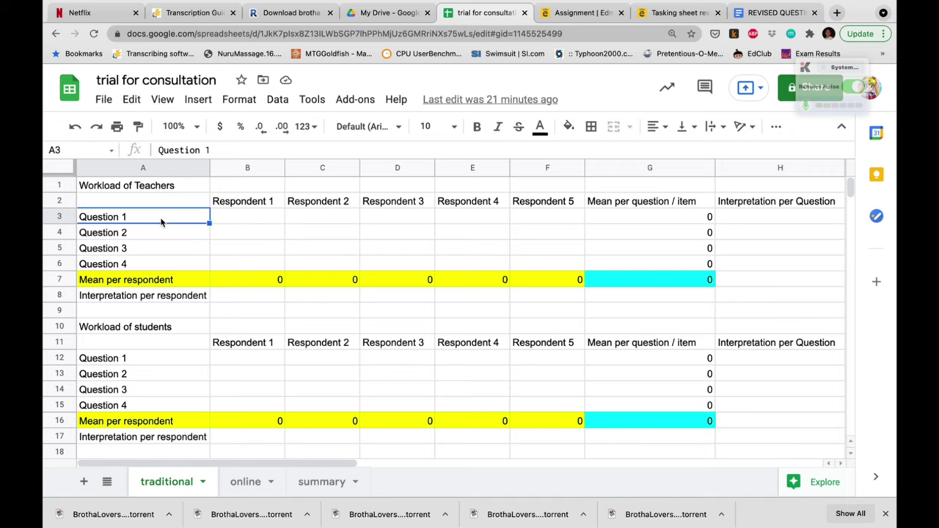
left_click(146, 287)
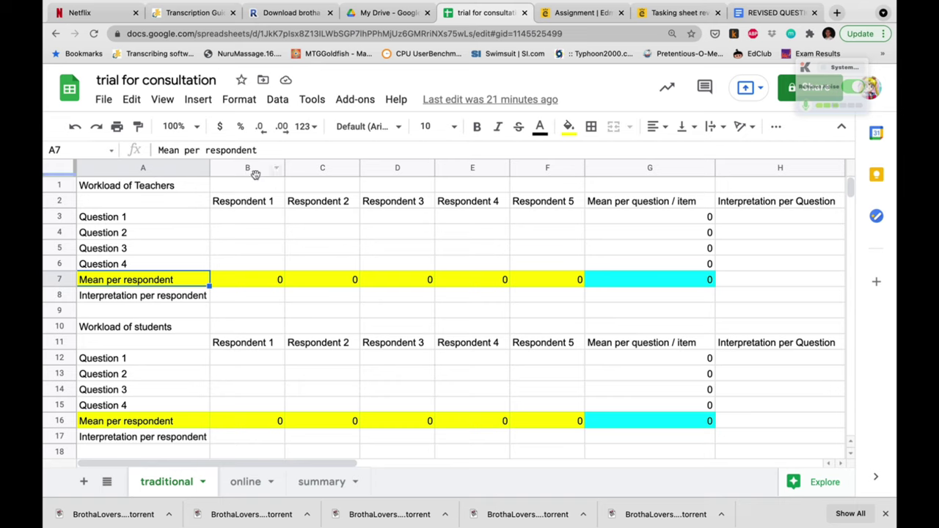
left_click(268, 203)
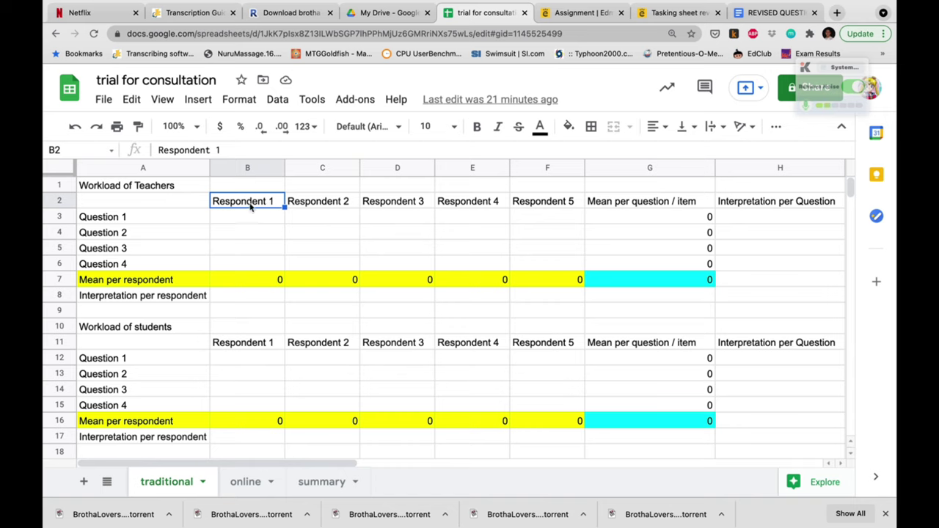
left_click(321, 207)
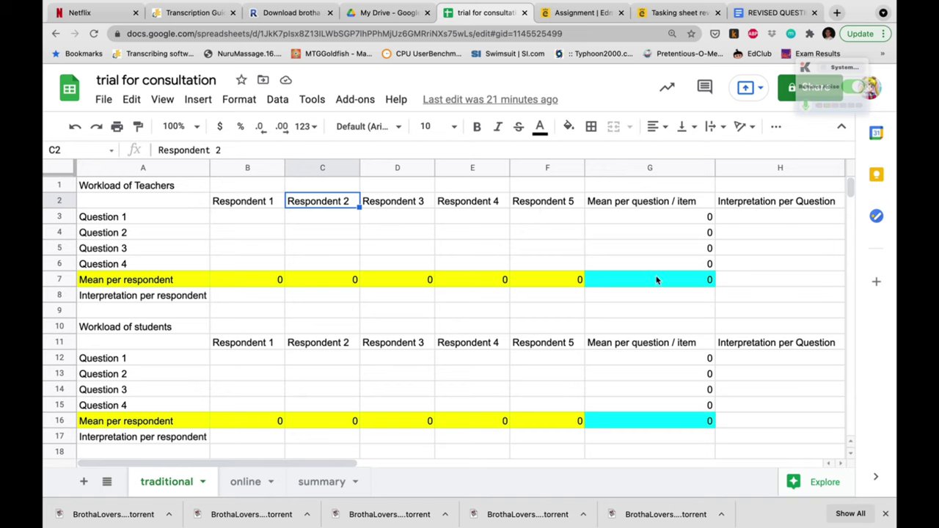
left_click(272, 282)
left_click(338, 283)
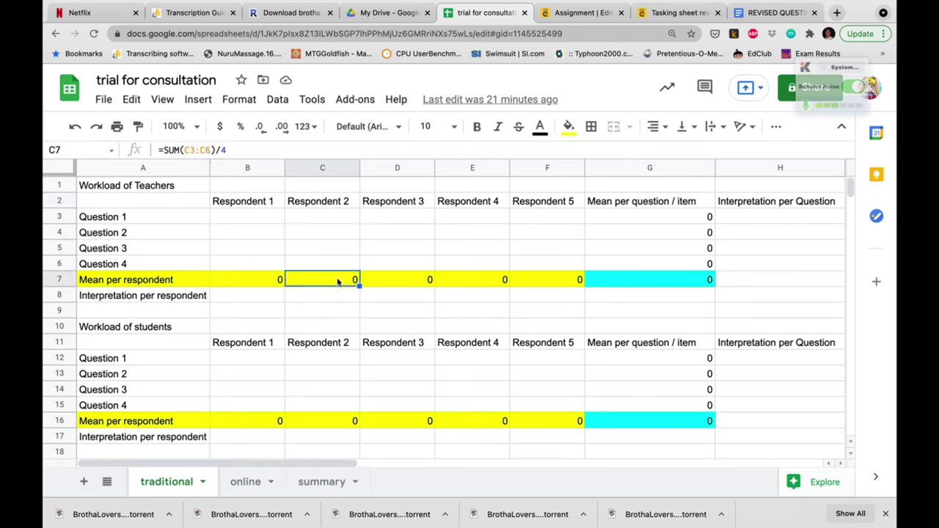
left_click(422, 288)
left_click(263, 284)
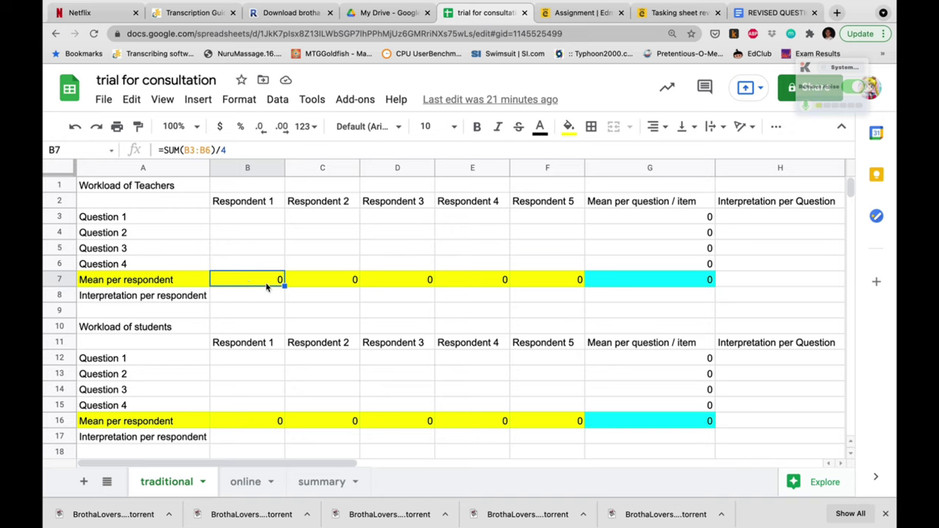
Step: Replace B7's formula with =SUM(B3:B6)/4 to compute Respondent 1's mean
key("Delete")
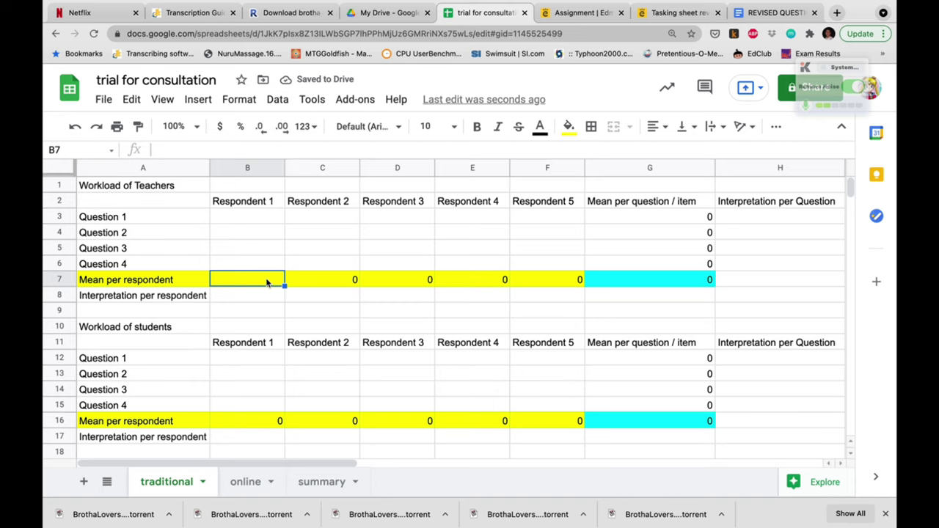
type("=")
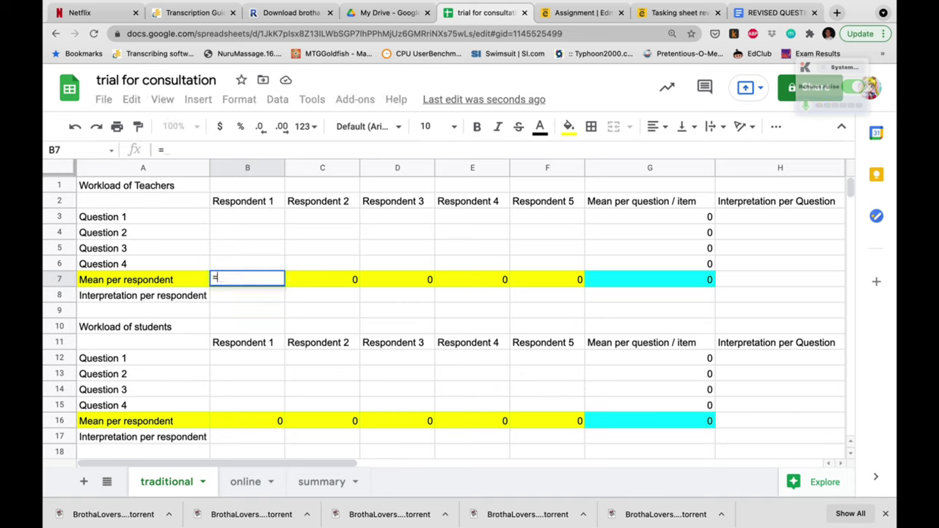
type("sum")
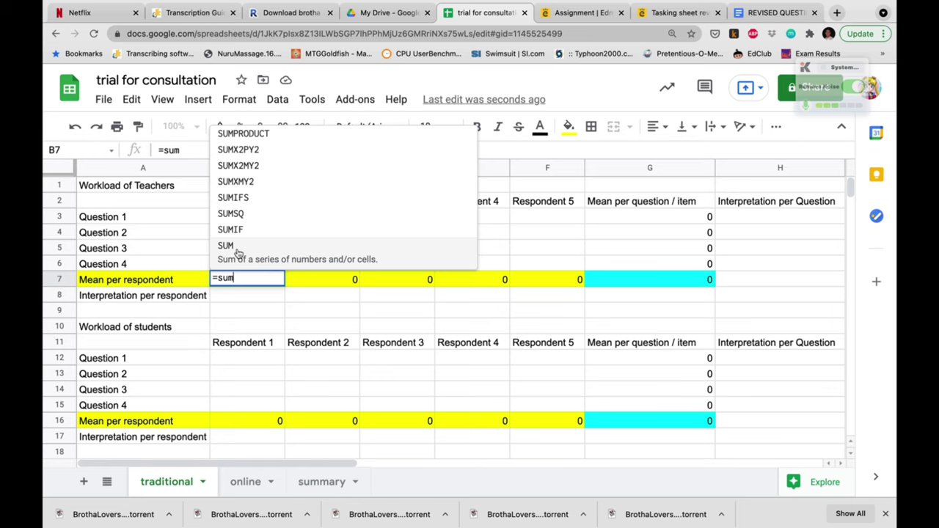
left_click(237, 254)
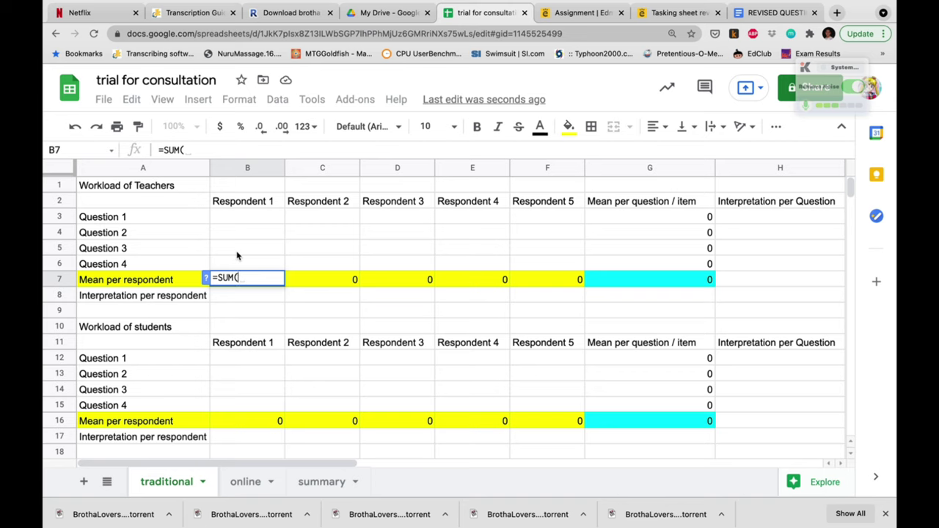
left_click(257, 218)
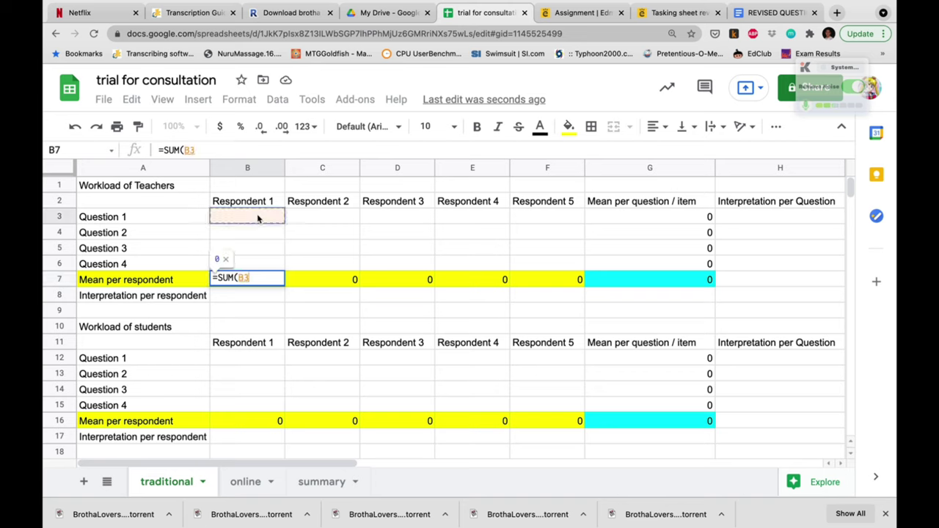
left_click_drag(258, 218, 254, 264)
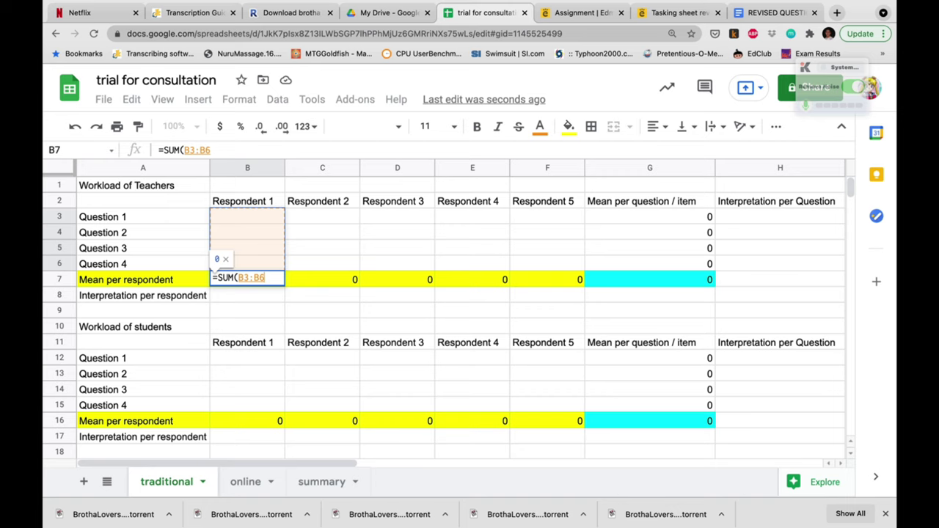
type(")")
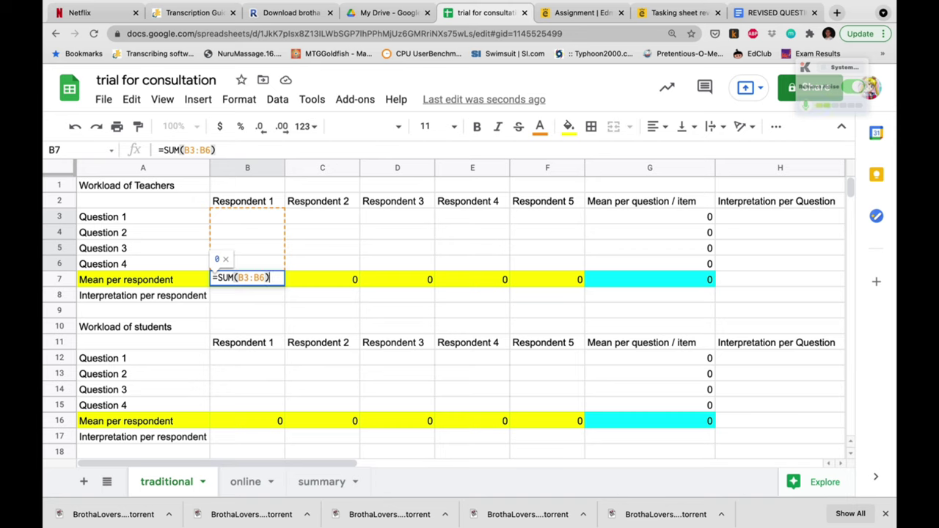
type("/")
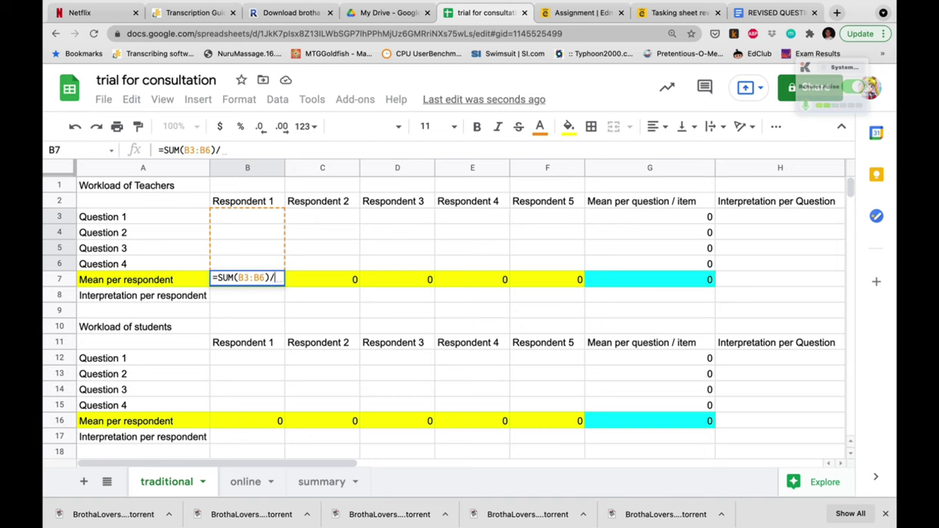
type("4")
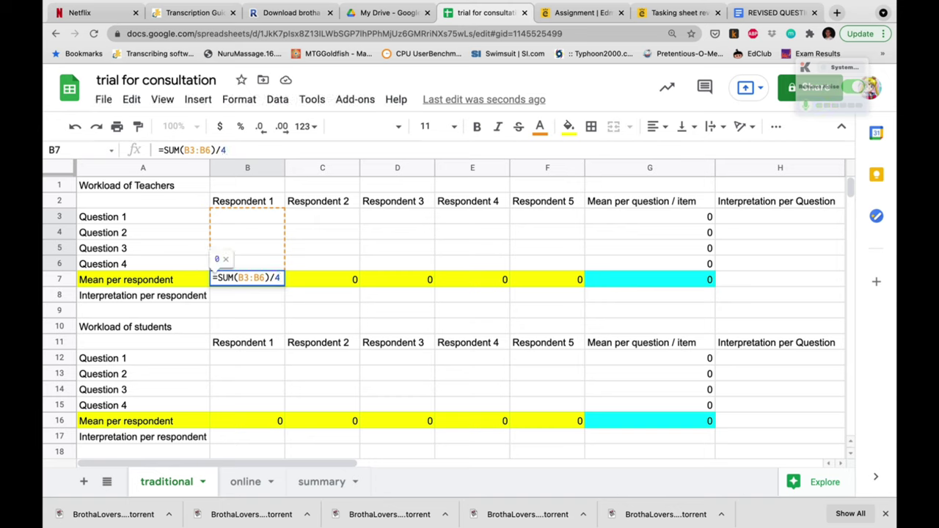
key("Return")
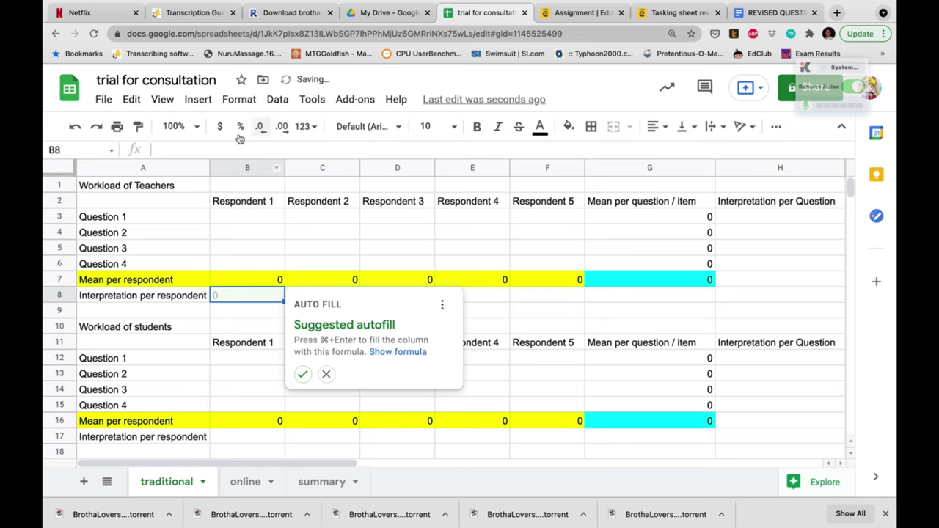
left_click(263, 283)
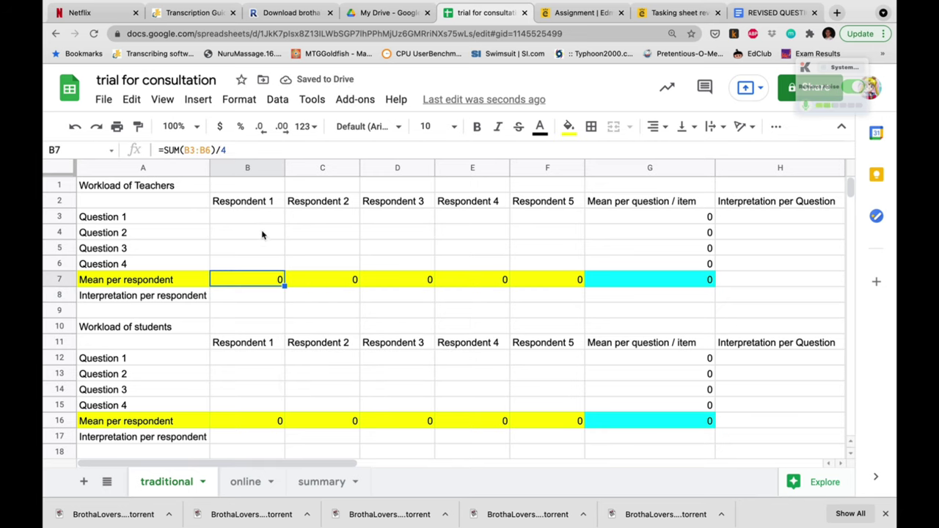
left_click(263, 234)
Step: Recheck B7's formula and clear the old Question 1 mean formula in G3
left_click(255, 285)
left_click(708, 219)
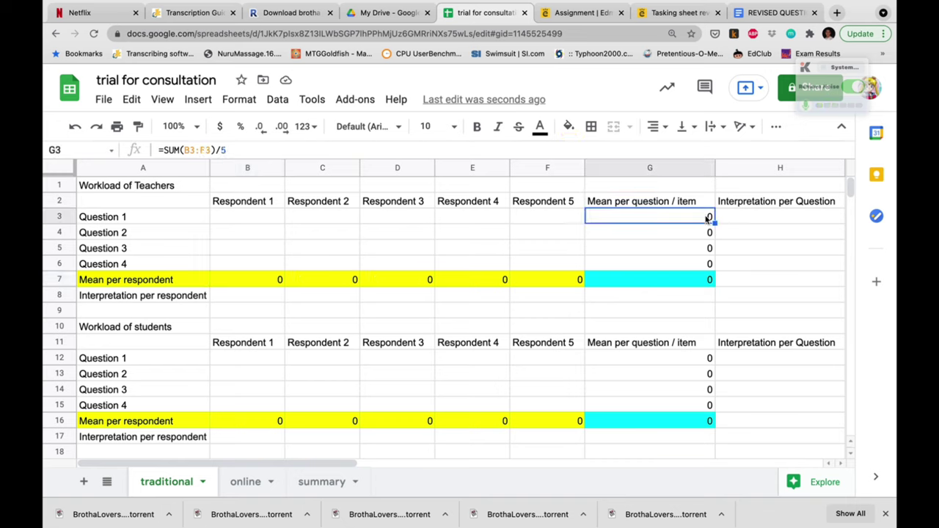
key("Delete")
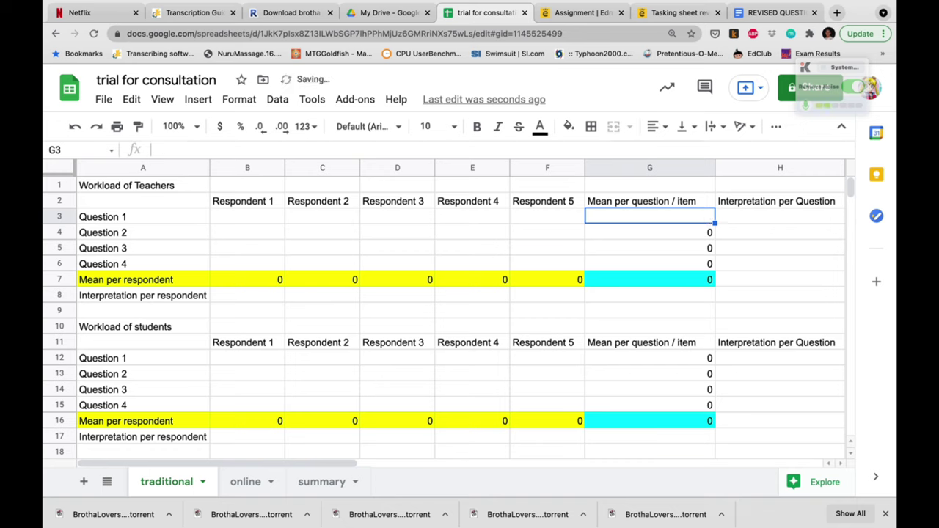
left_click(778, 220)
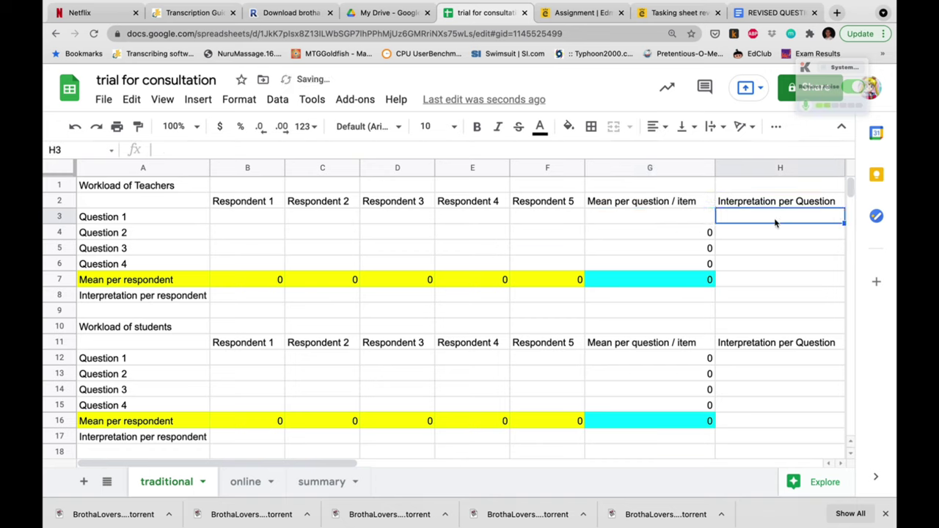
left_click(698, 218)
Step: Enter =SUM(B3:F3)/5 in G3 for Question 1's mean, then switch to the questionnaire
type("=")
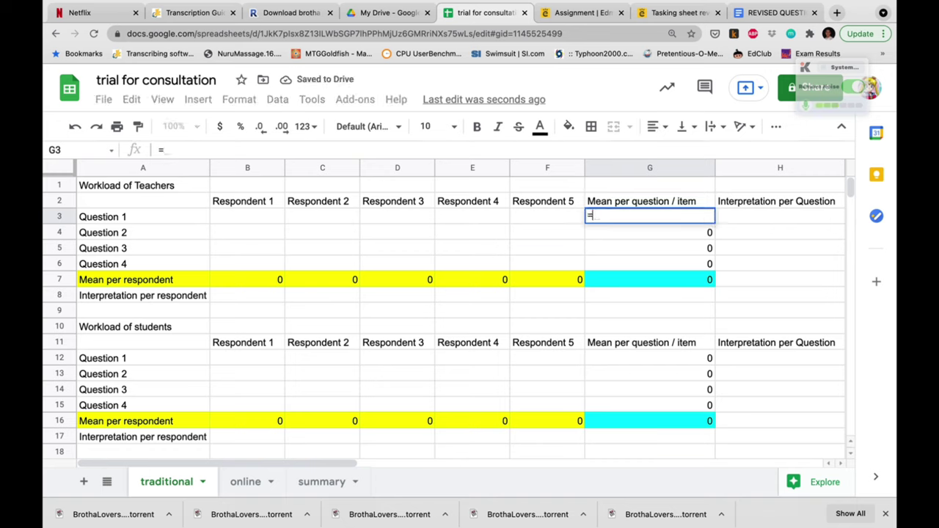
type("sum")
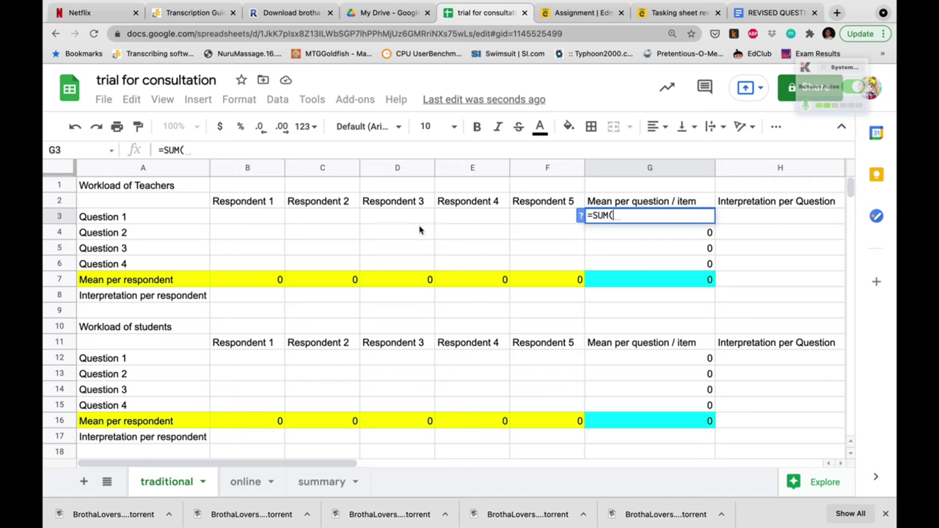
left_click(259, 217)
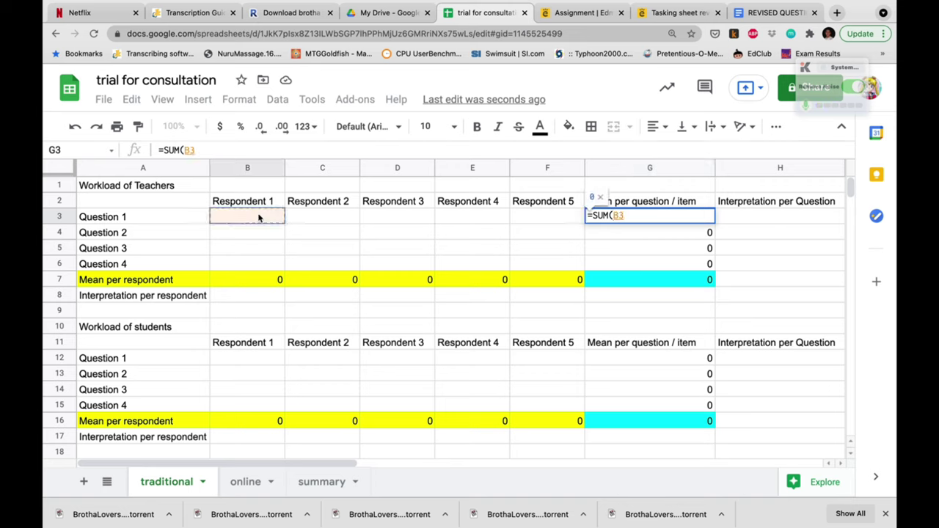
left_click_drag(259, 217, 547, 217)
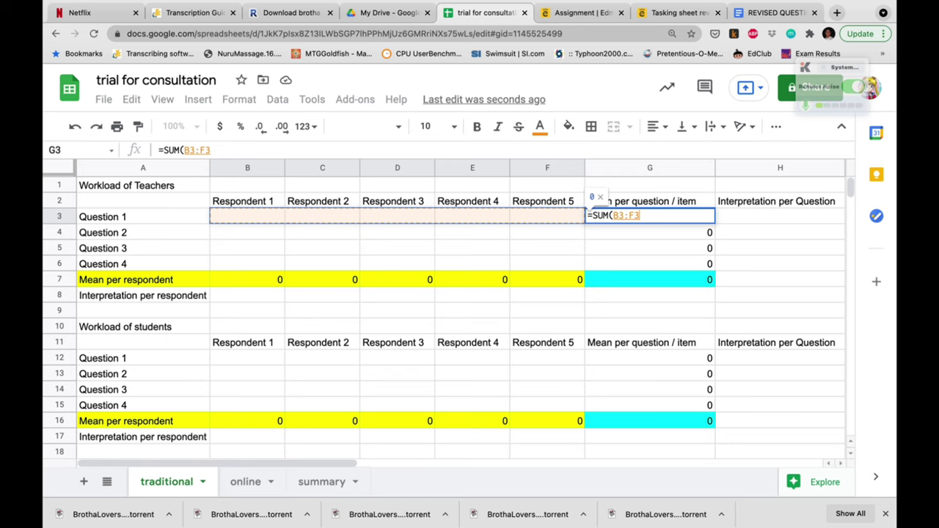
type(")")
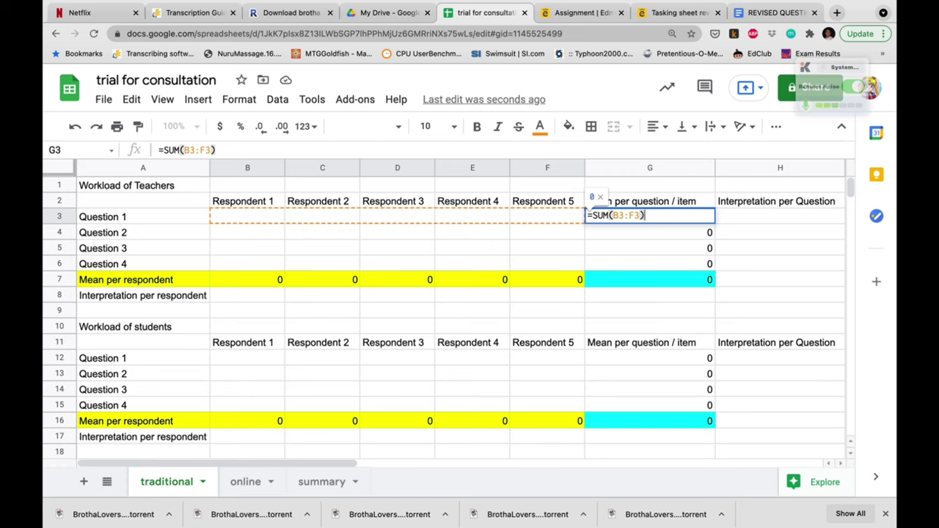
type("/")
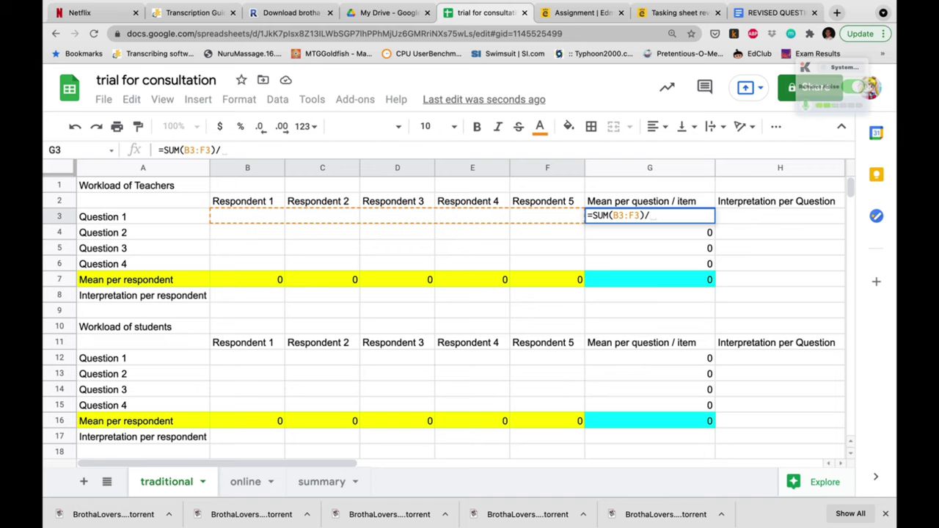
type("5")
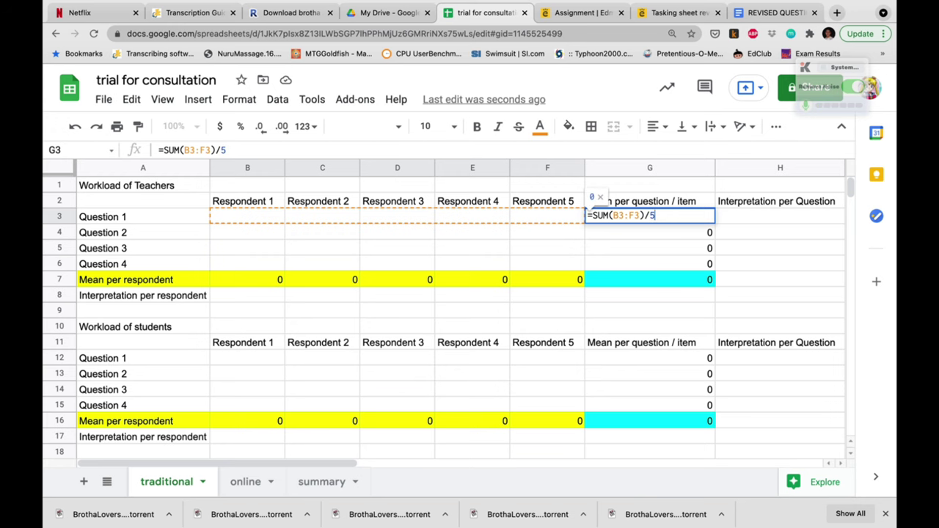
key("Return")
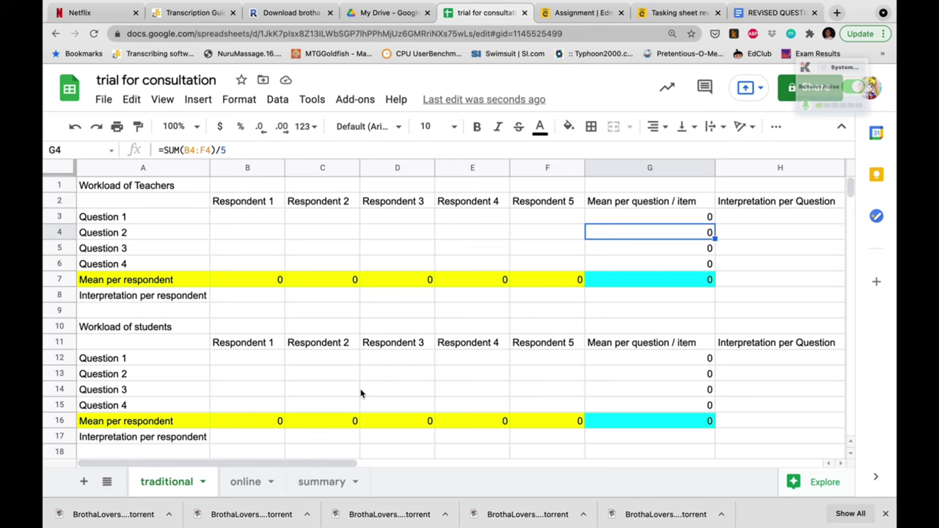
key("ctrl+9")
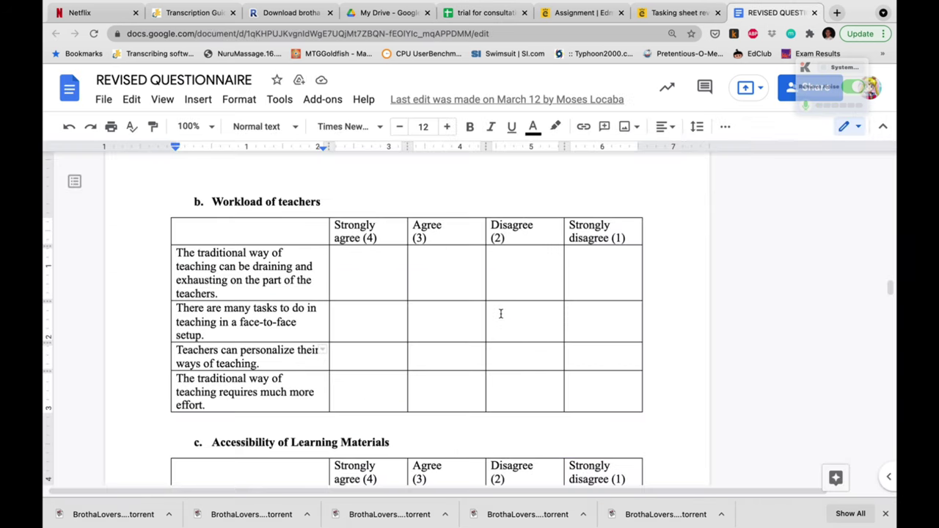
Step: Scroll up to Workload of students and select its first Strongly agree cell
scroll(366, 254, "up", 5)
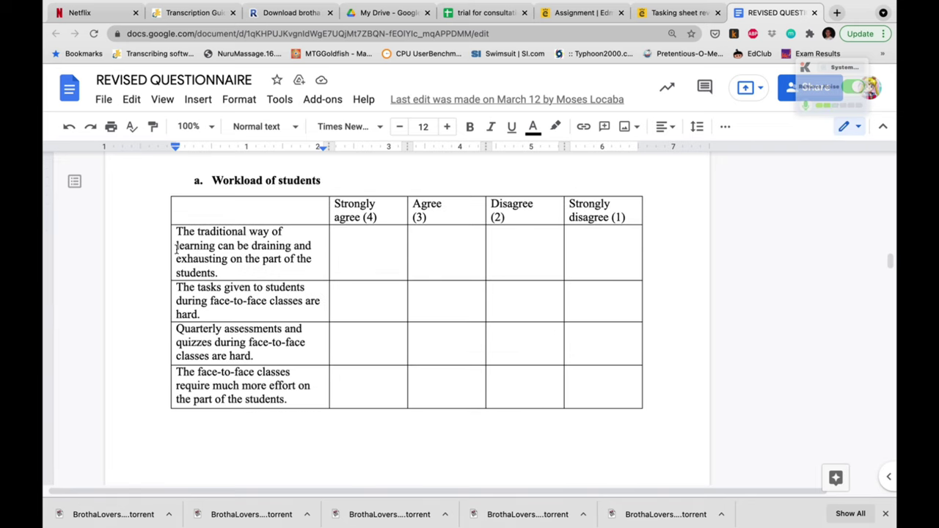
left_click(359, 251)
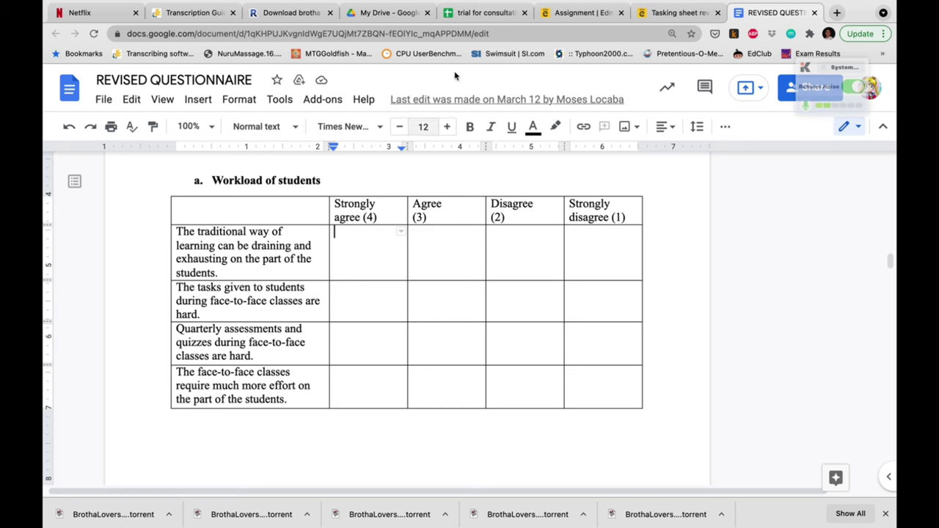
Step: Back in the spreadsheet, enter Respondent 1's scores 4 and 3 for Questions 1 and 2
left_click(483, 13)
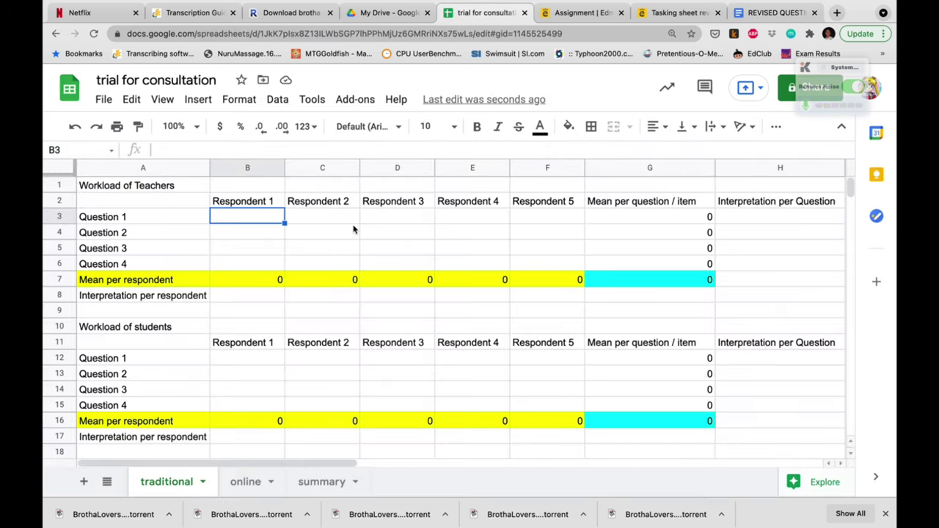
type("4")
key("Return")
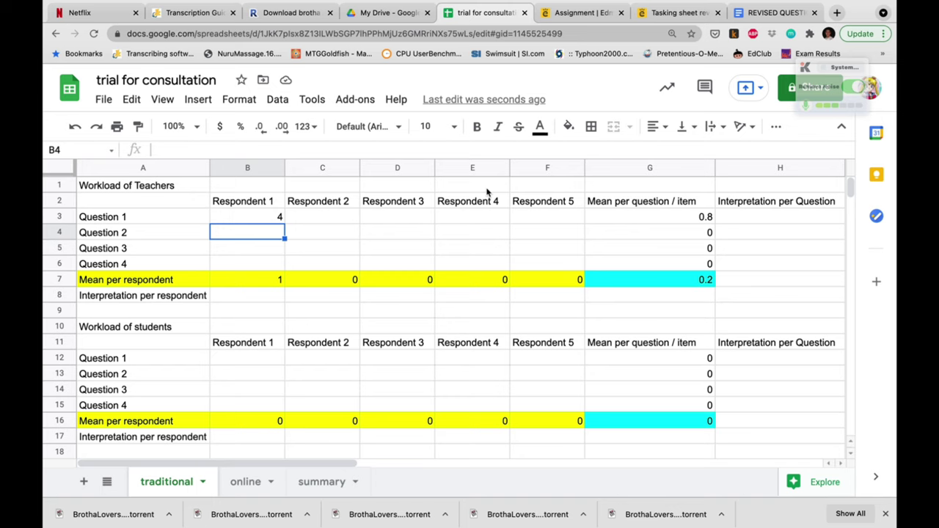
type("3")
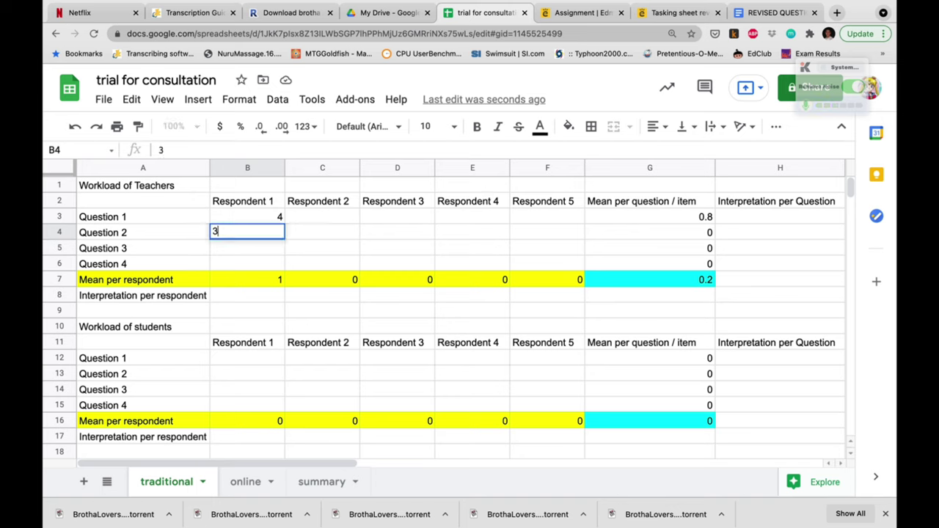
key("Return")
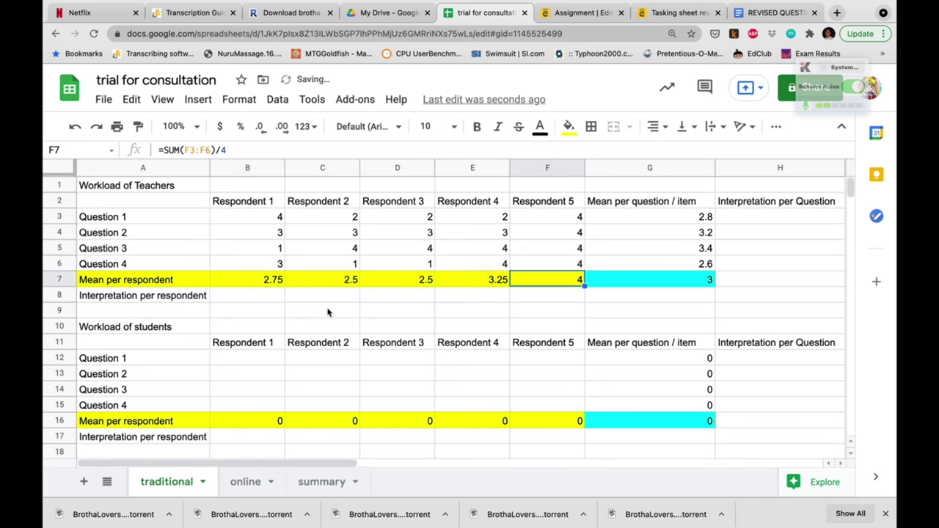
Step: Select Respondent 1's scores in B3:B6 and inspect the mean formula in B7
left_click(290, 319)
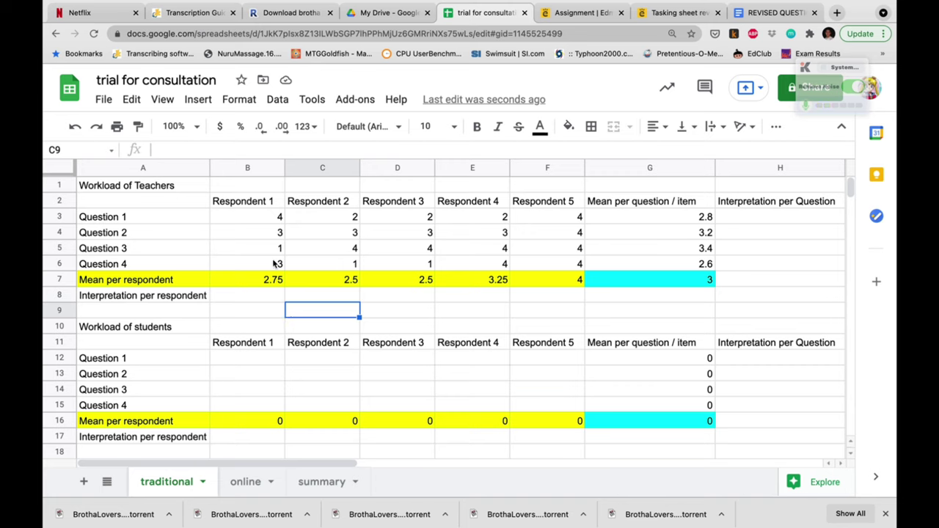
left_click(268, 220)
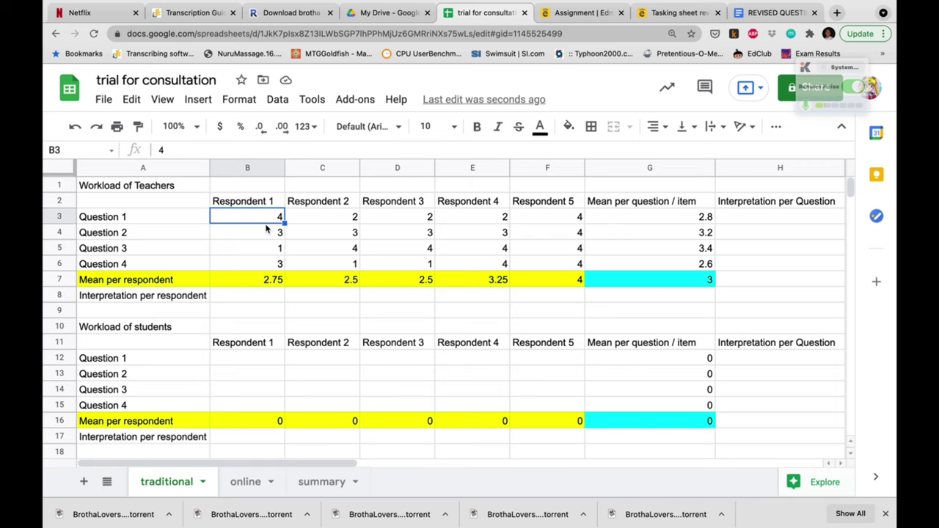
left_click_drag(268, 229, 264, 266)
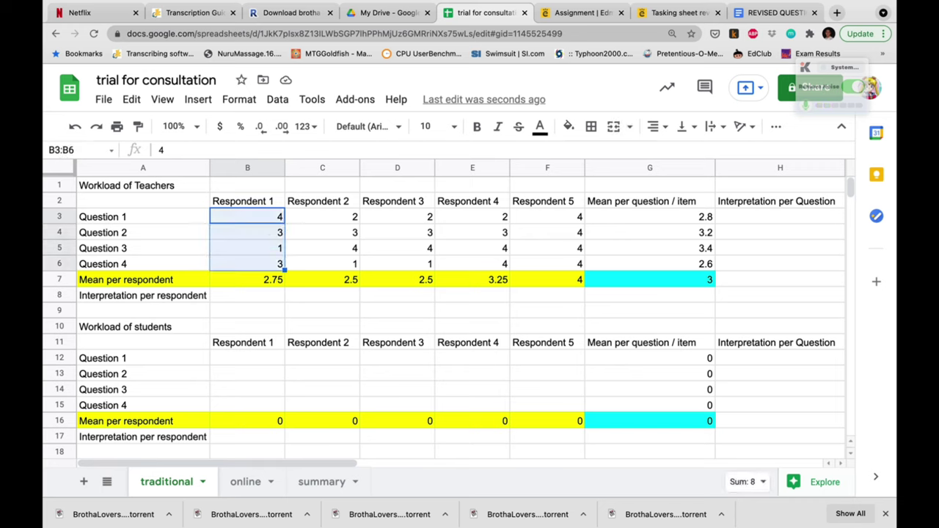
left_click(255, 283)
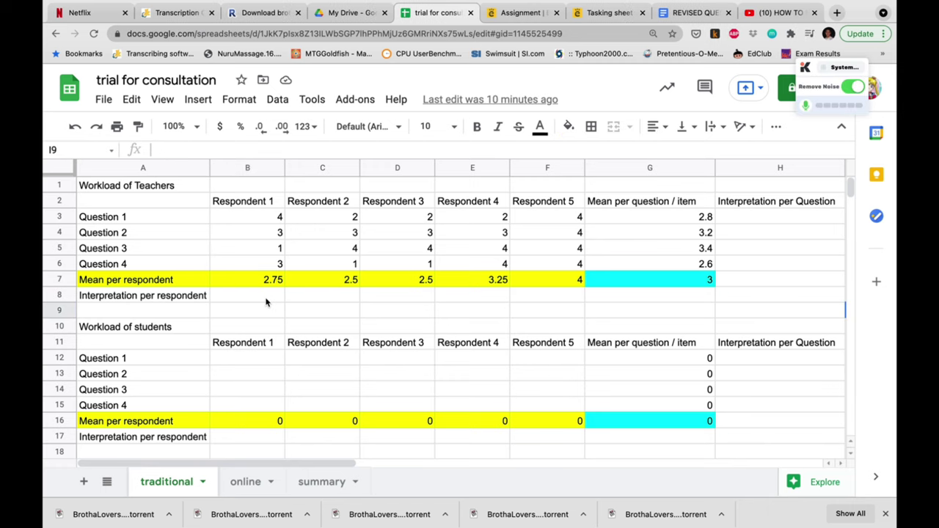
Step: Check Respondents 1 and 2's row 7 mean formulas, then scroll right to the I–J Range table
left_click(279, 285)
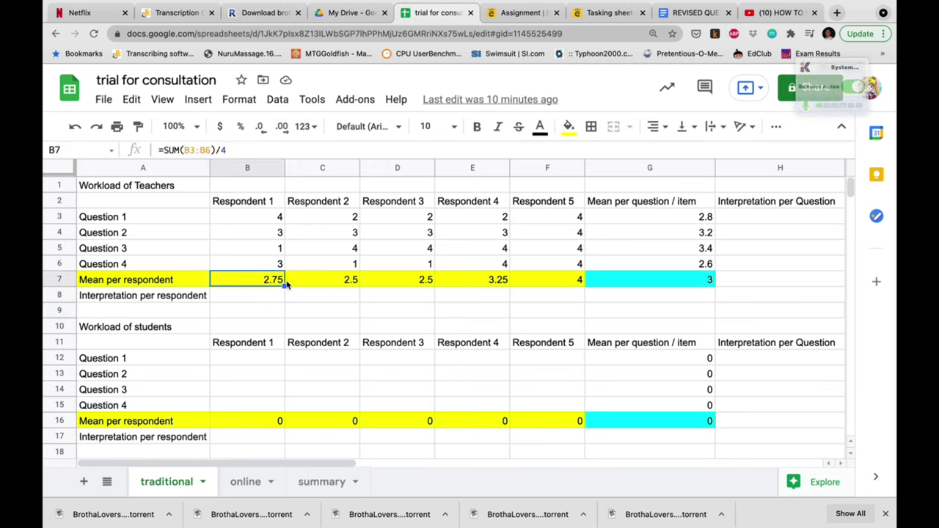
left_click(339, 287)
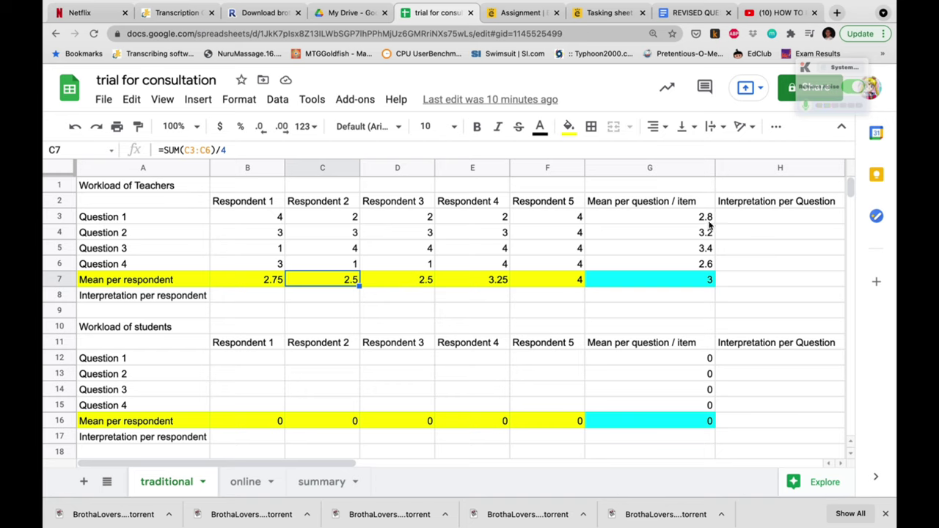
left_click(270, 301)
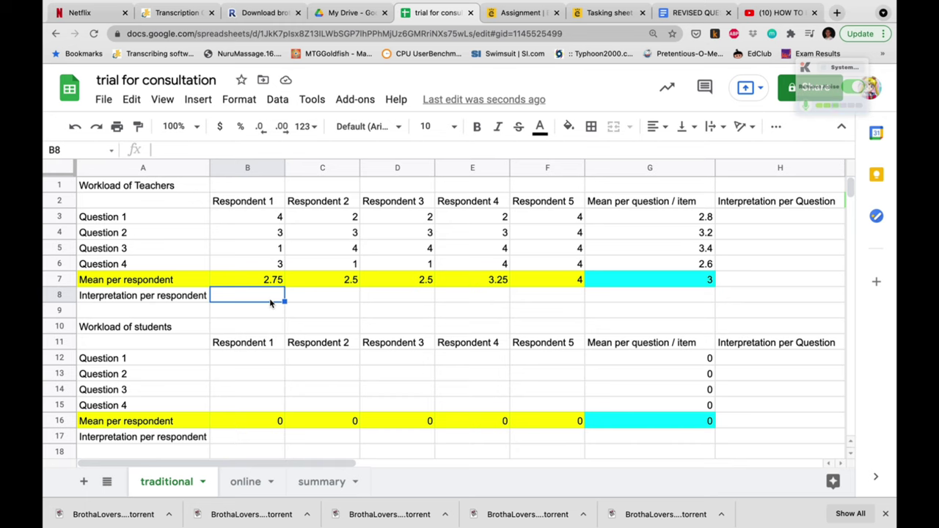
left_click(260, 284)
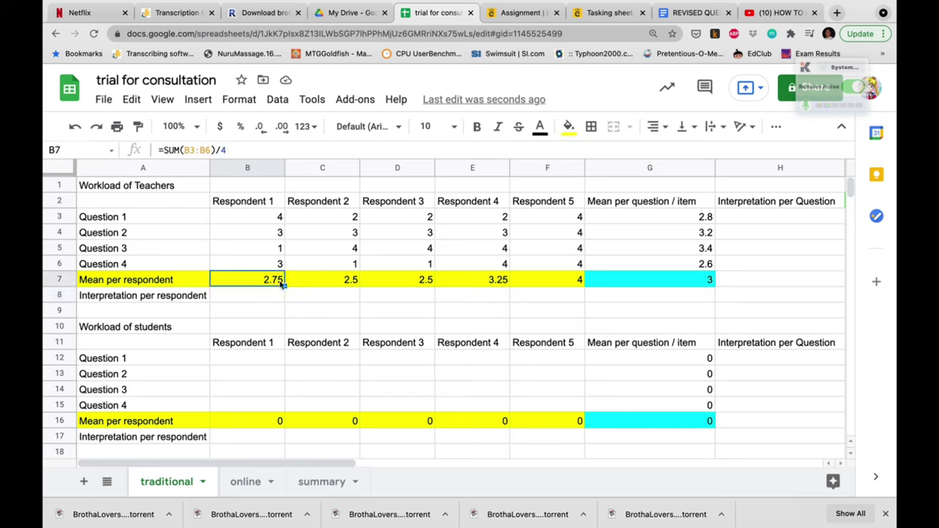
left_click(331, 284)
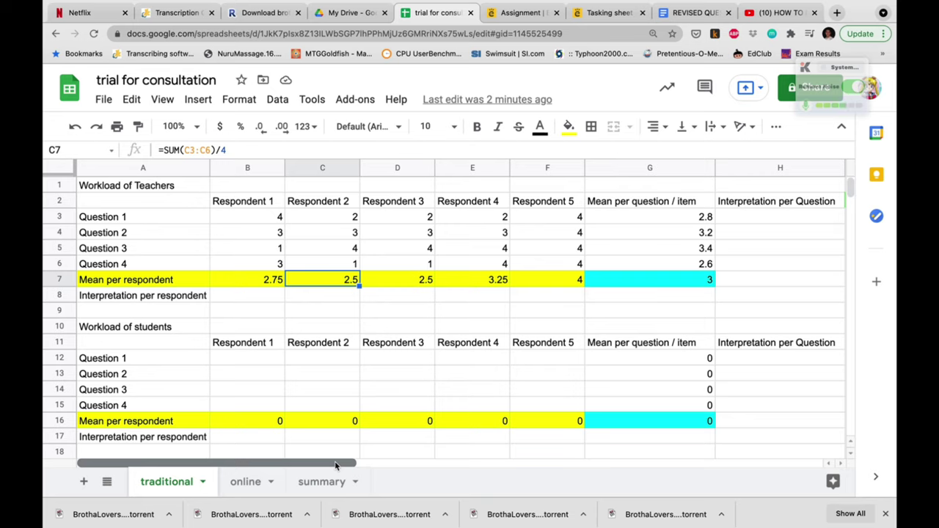
left_click_drag(335, 464, 503, 464)
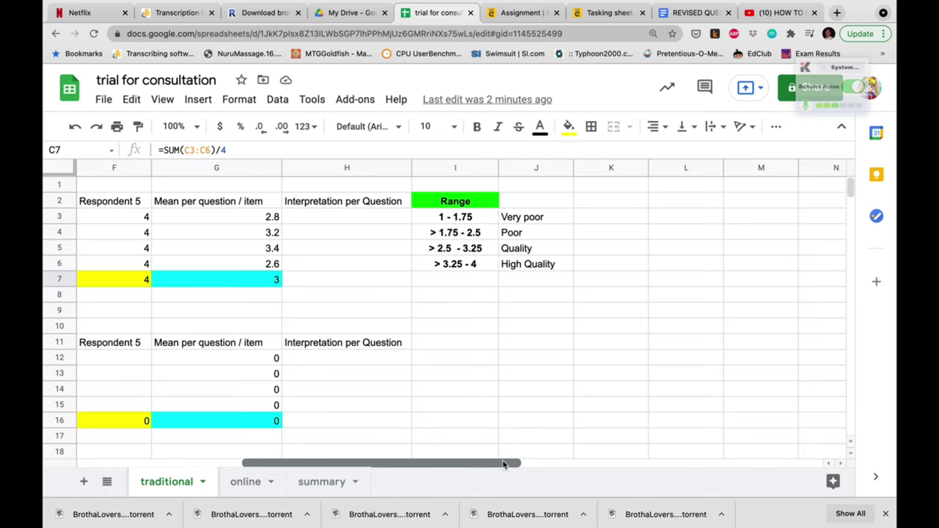
Step: Review the interpretation labels in the range table, starting from 1 - 1.75 Very poor
left_click(453, 219)
left_click(538, 220)
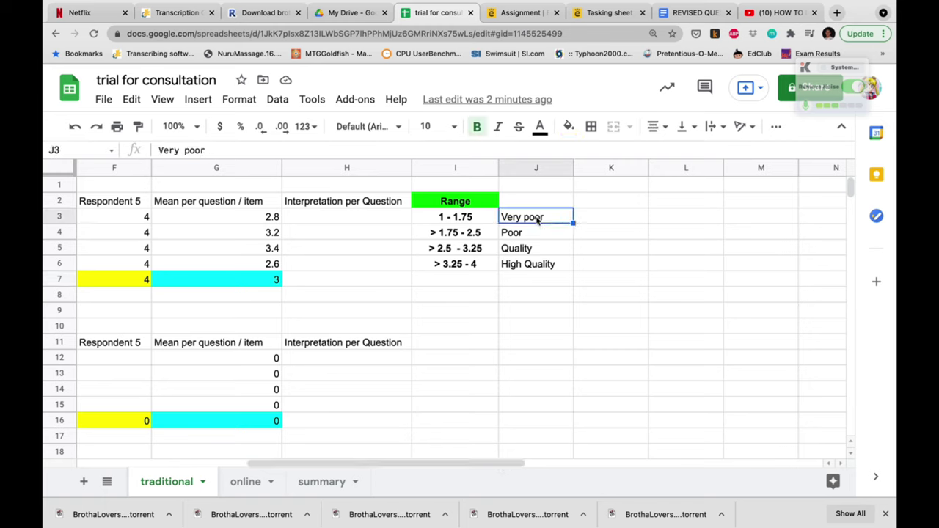
key("Down")
key("Down")
key("Down")
key("Down")
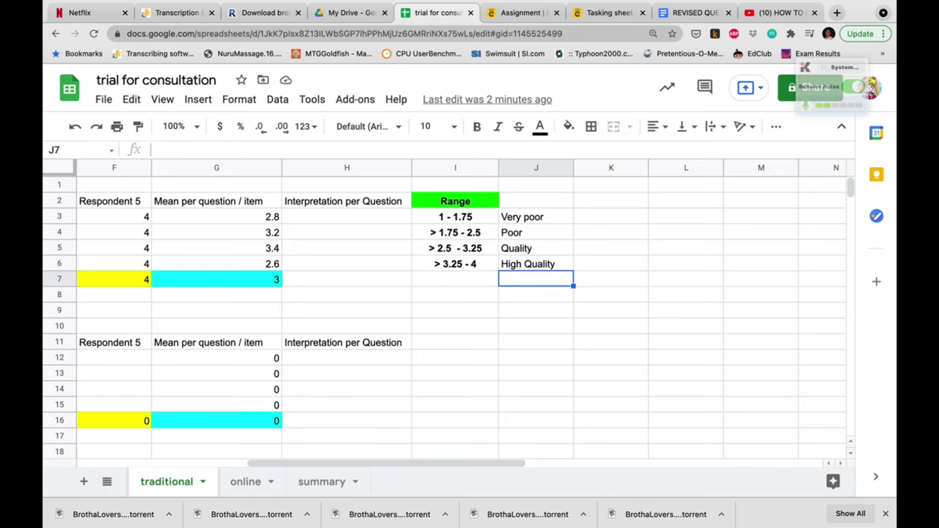
key("Up")
key("Up")
key("Up")
key("Up")
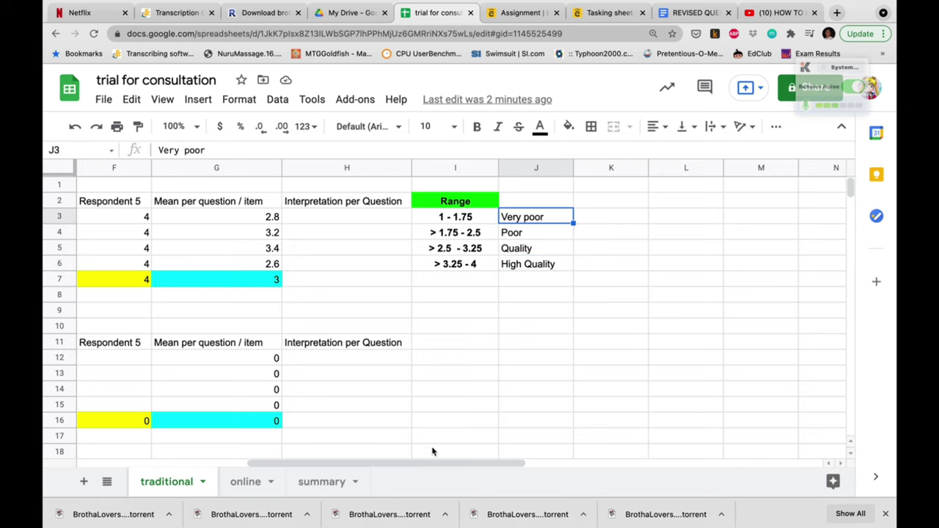
left_click_drag(433, 465, 293, 469)
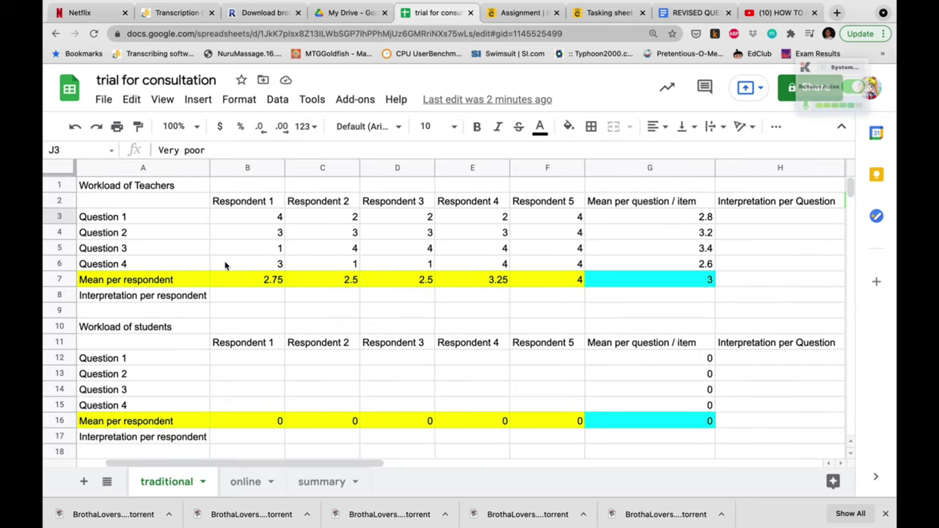
Step: Match respondent 1's mean of 2.75 to the > 2.5 - 3.25 range, labelled Quality
left_click(253, 280)
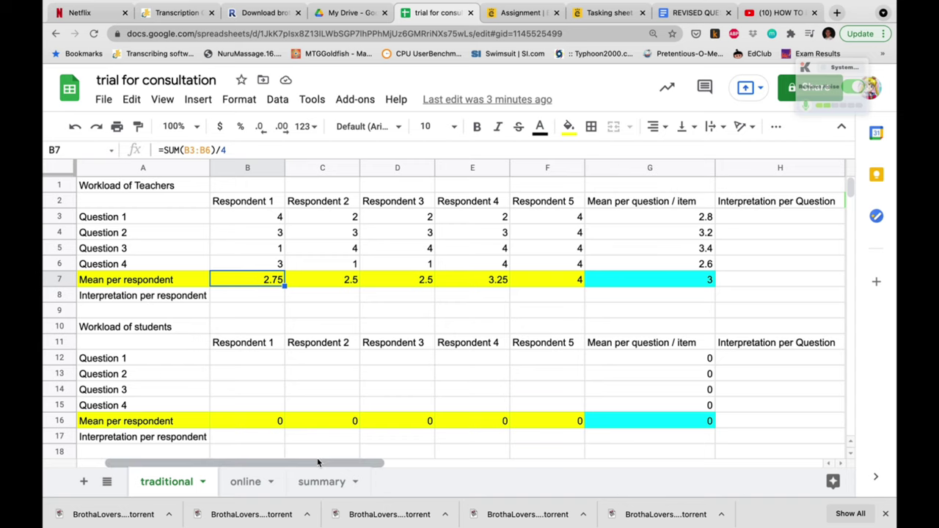
left_click_drag(319, 463, 440, 466)
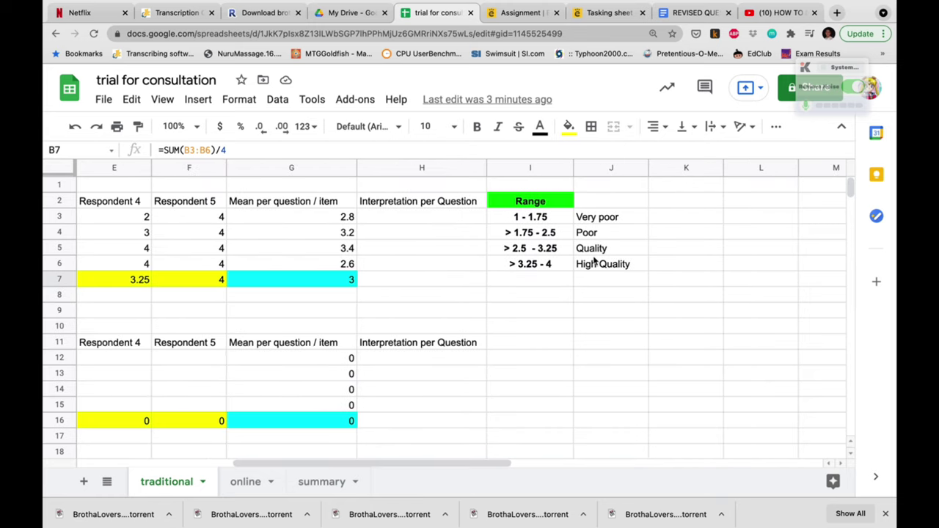
left_click(532, 252)
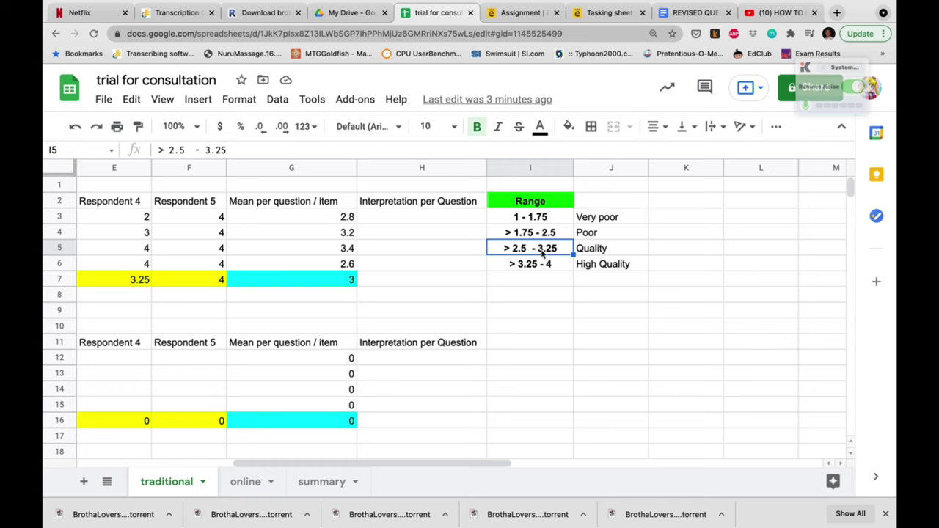
left_click(619, 251)
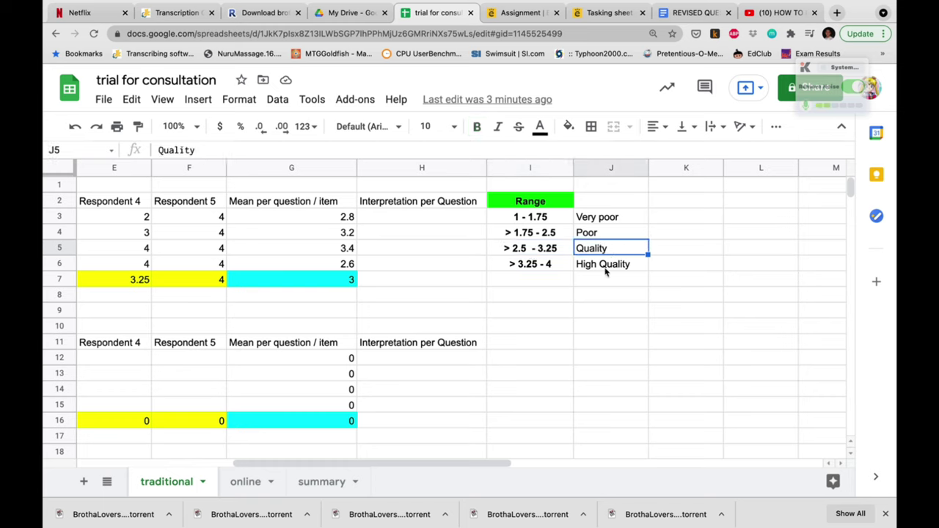
left_click_drag(441, 466, 330, 465)
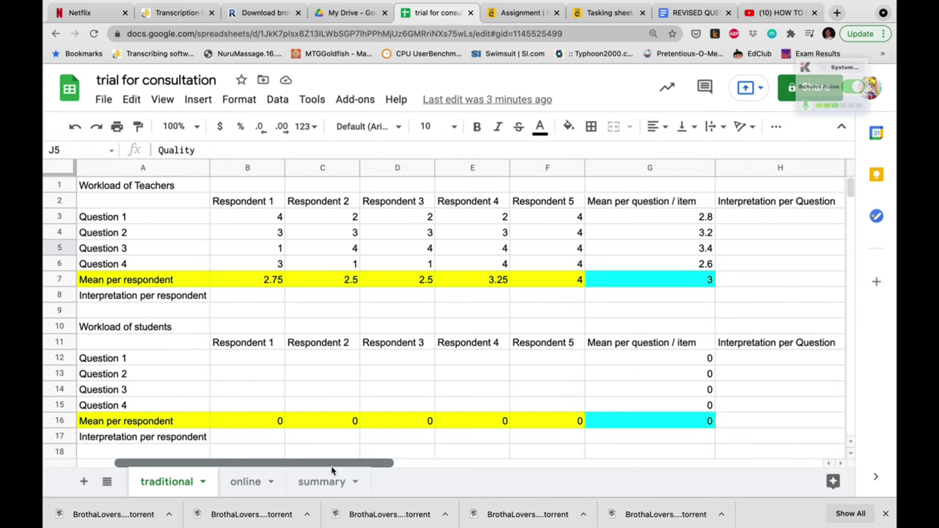
Step: Enter Quality as the respondent interpretations, starting with respondent 1 in B8
left_click(267, 297)
type("Quality")
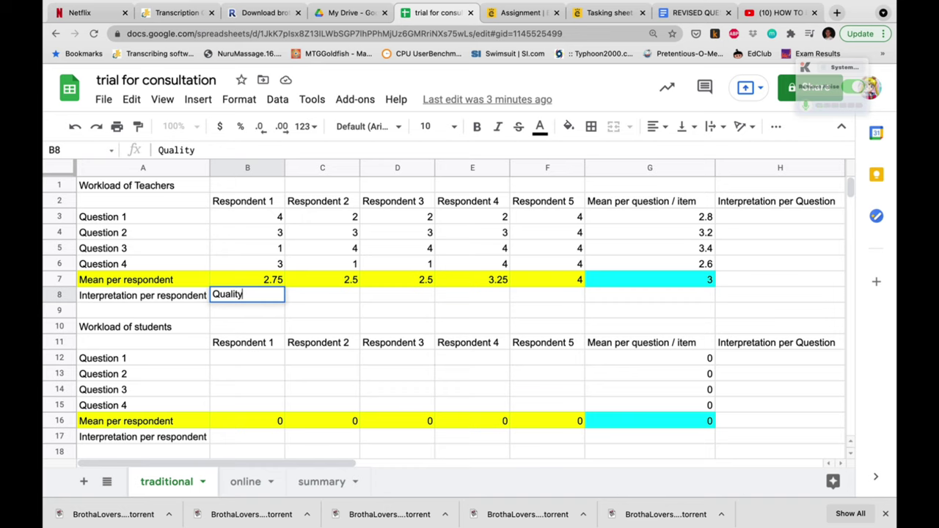
left_click(342, 311)
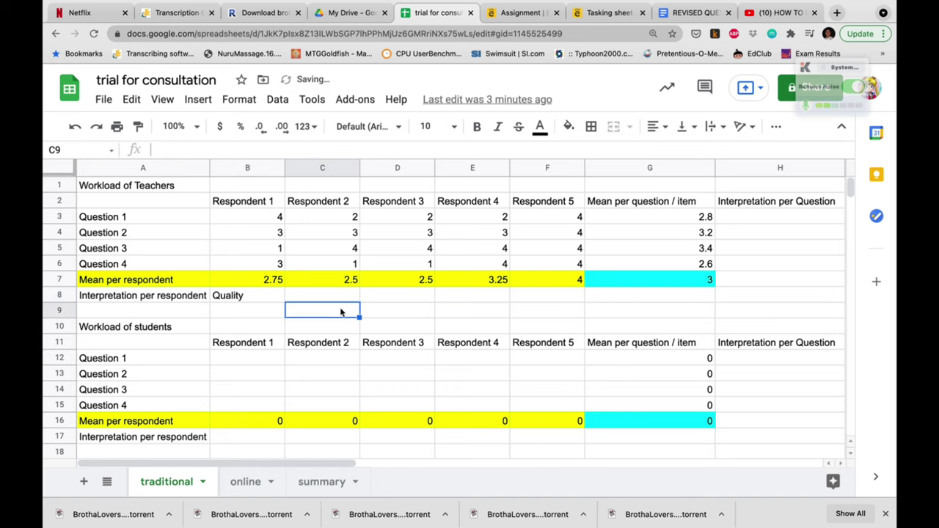
left_click(350, 285)
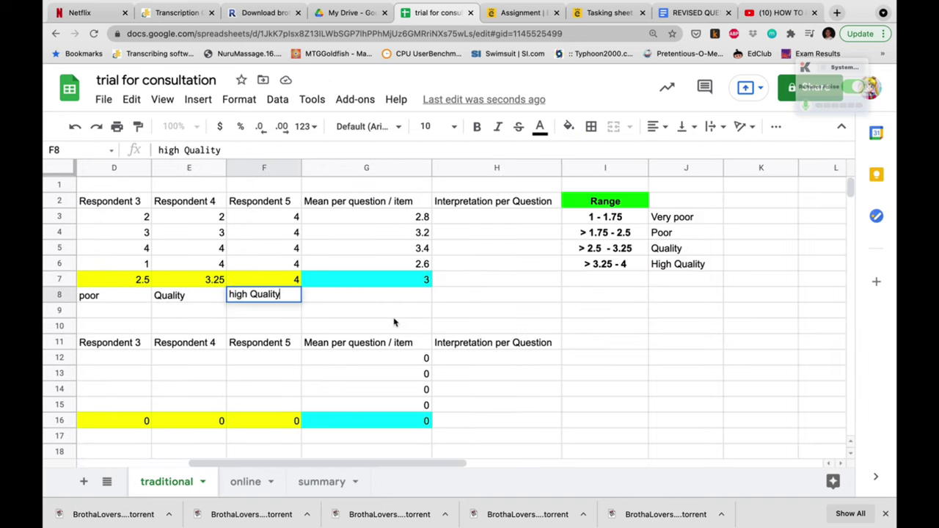
left_click(407, 320)
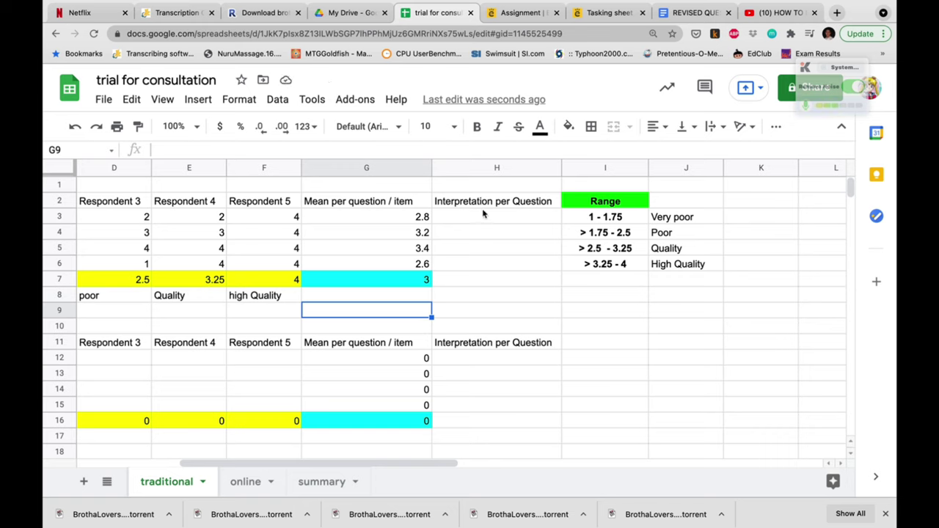
Step: Fill H3:H6 with the question interpretations Quality, Quality, High Quality, Quality
left_click(465, 220)
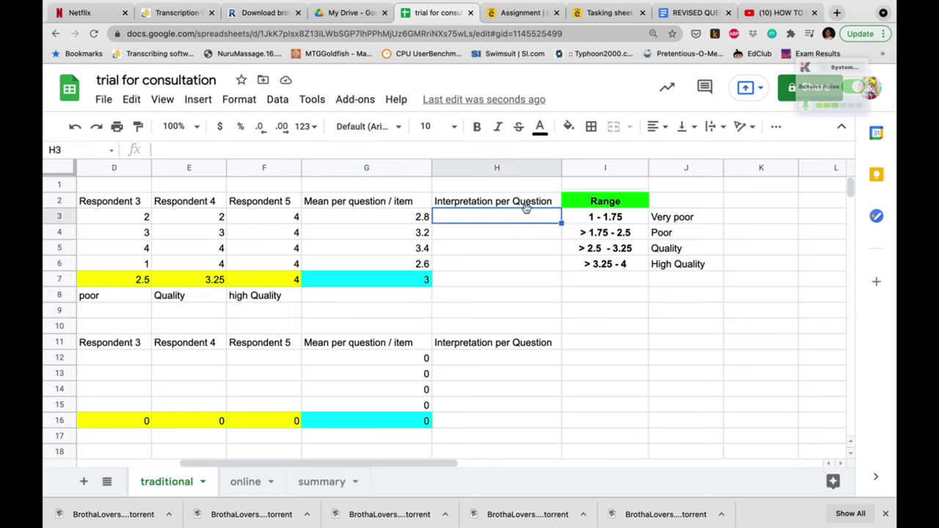
type("Quality")
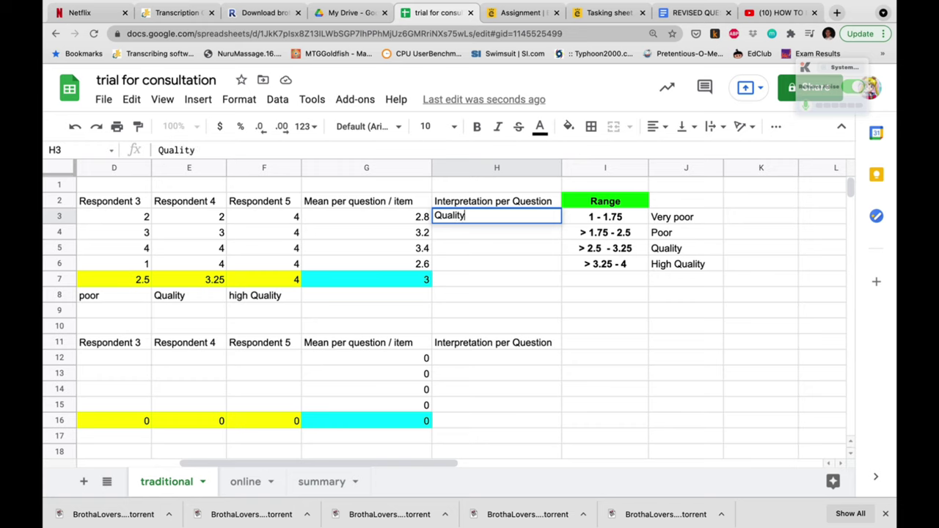
key("Return")
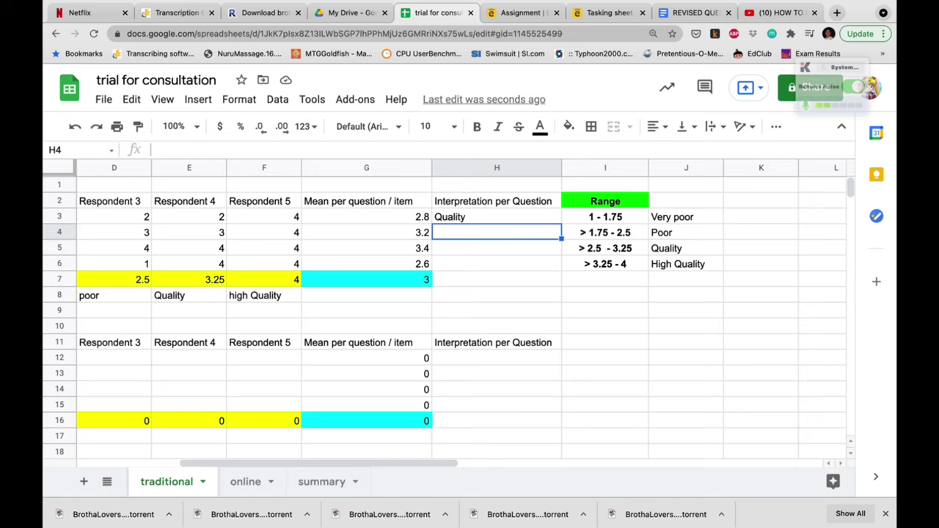
type("WQuality")
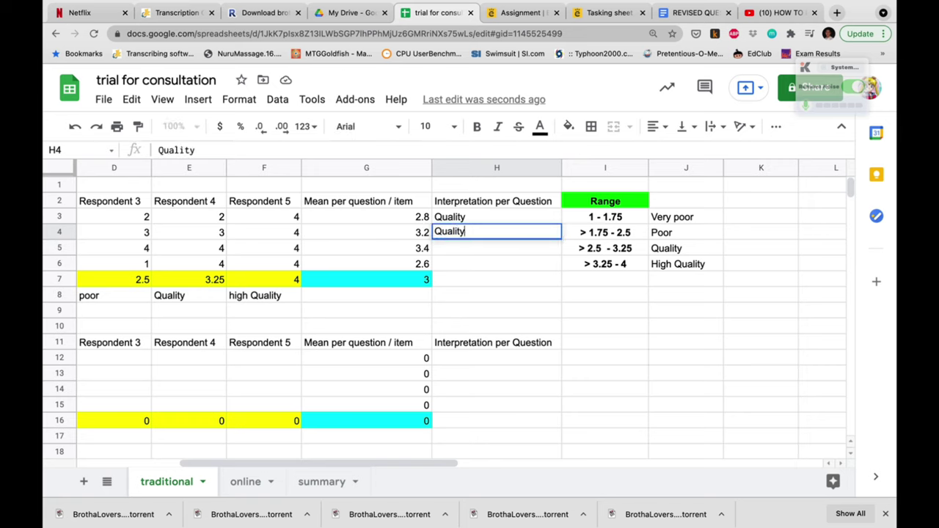
left_click(622, 282)
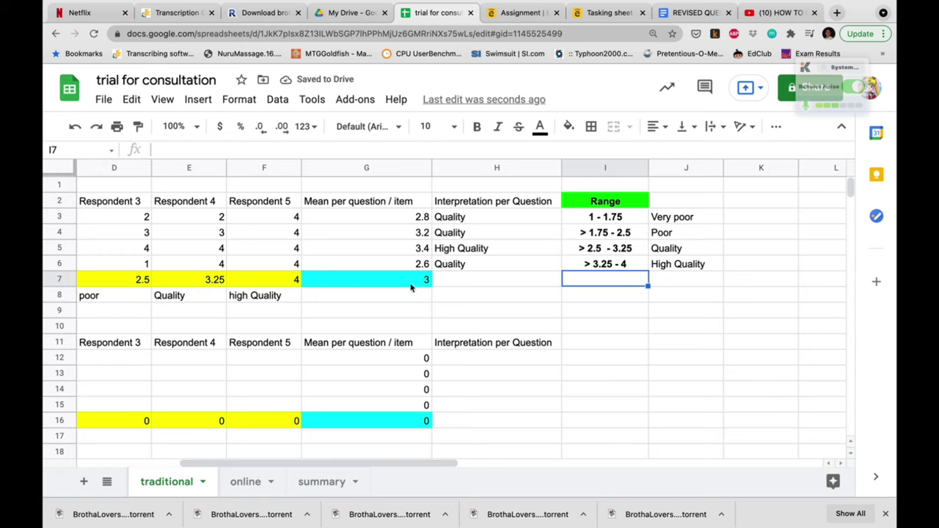
Step: Enter Quality as the overall mean interpretation in H7, then select G7:H7
left_click(481, 282)
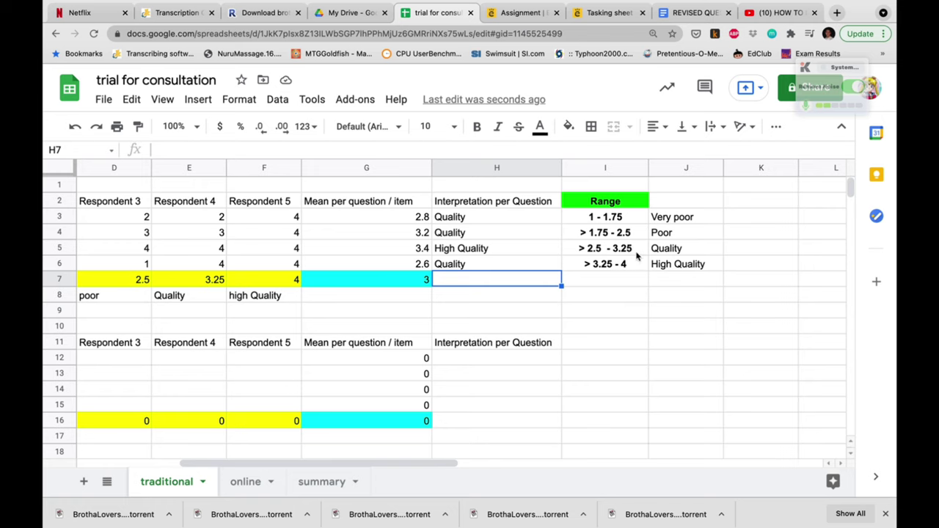
type("Qy")
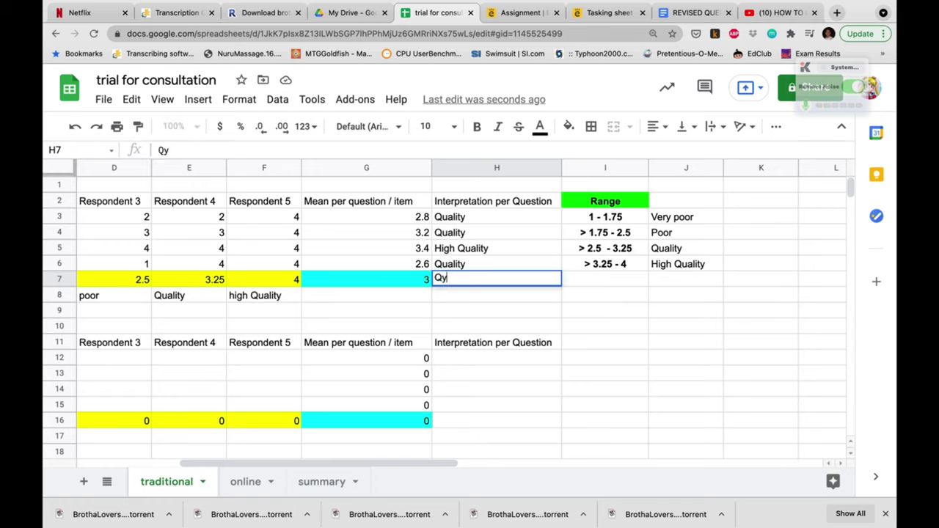
key("BackSpace")
type("uality")
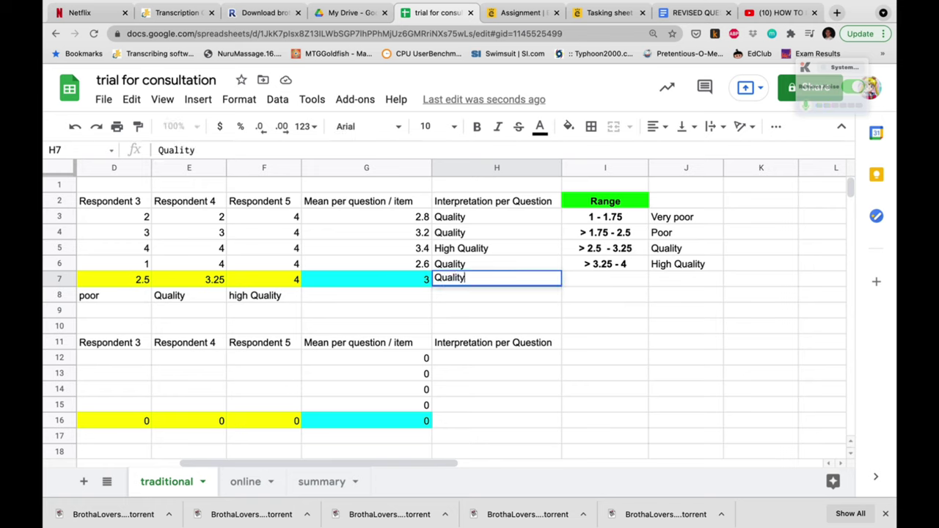
left_click(520, 326)
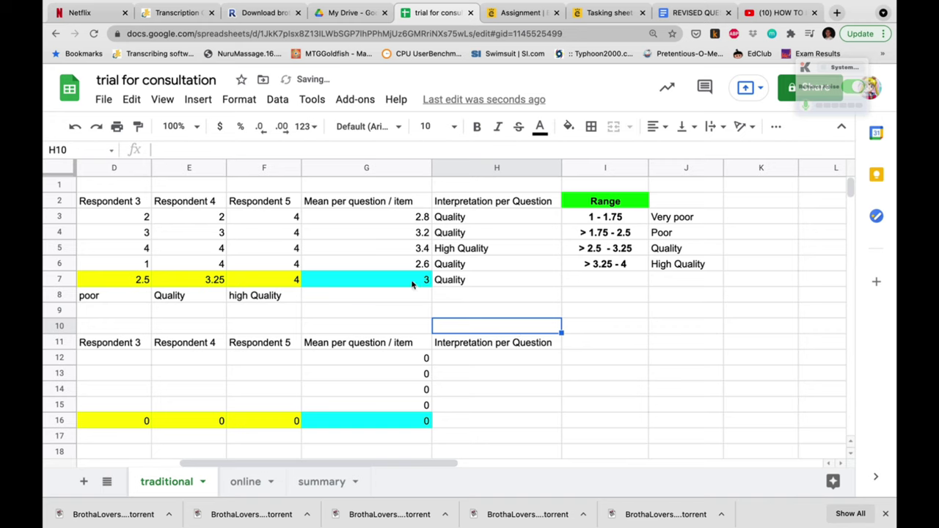
left_click(413, 283)
key("shift+Right")
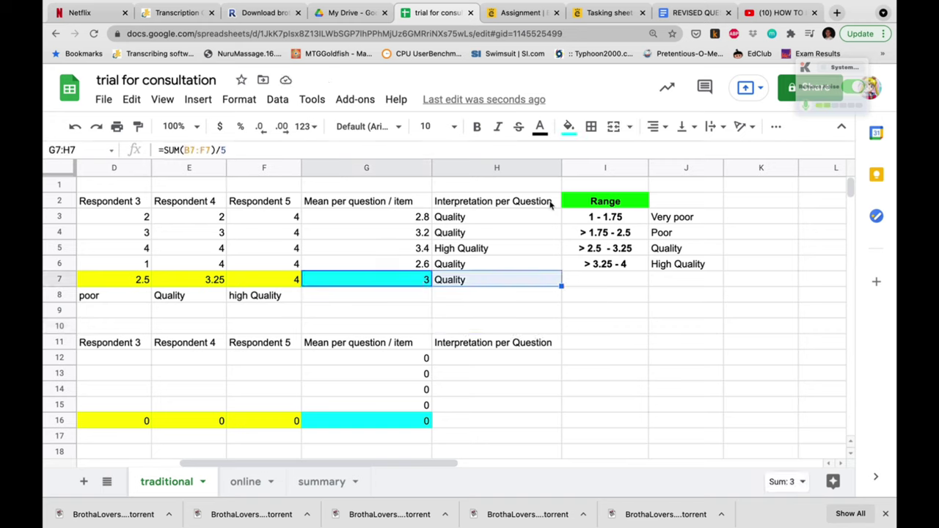
Step: Fill G7:H7 with cyan so the overall interpretation is highlighted
left_click(569, 129)
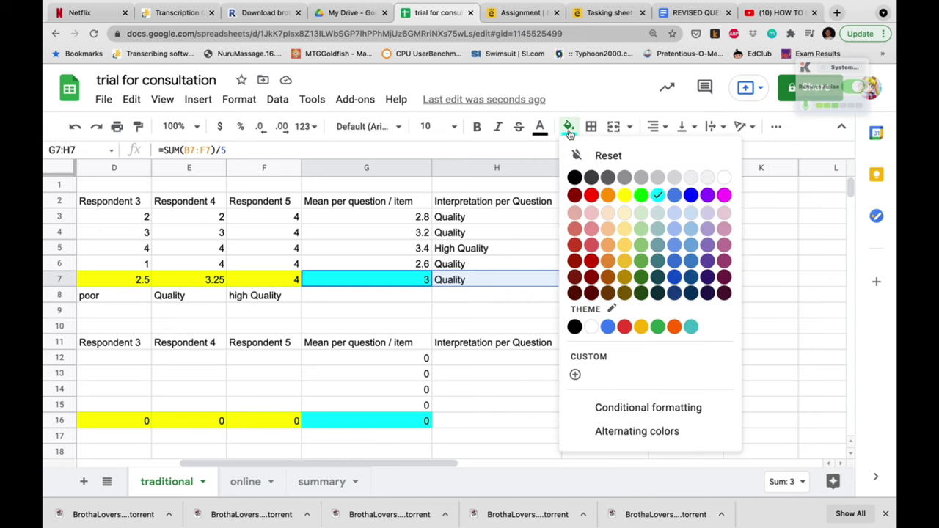
left_click(659, 196)
left_click(606, 295)
Step: Scroll to the students' workload table showing overall mean 2.6 (Quality) and glance at the online sheet
scroll(513, 294, "left", 5)
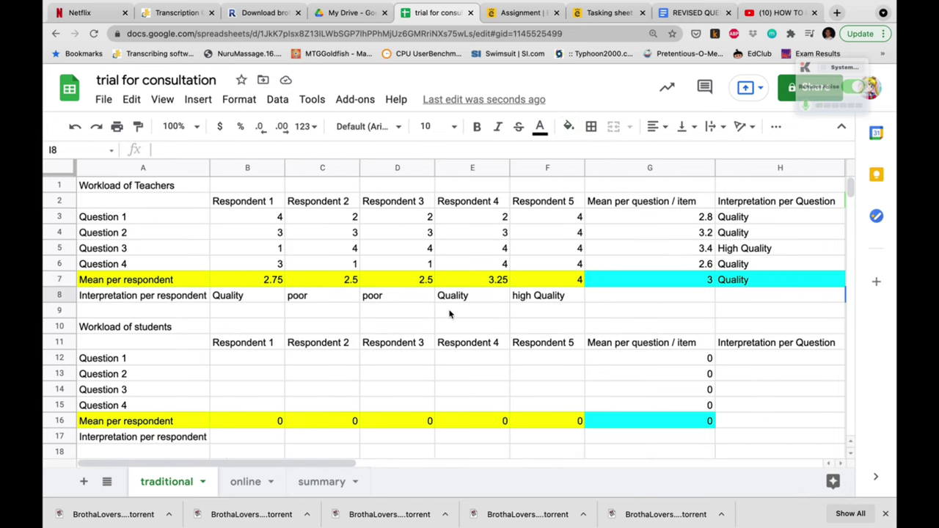
scroll(374, 363, "down", 5)
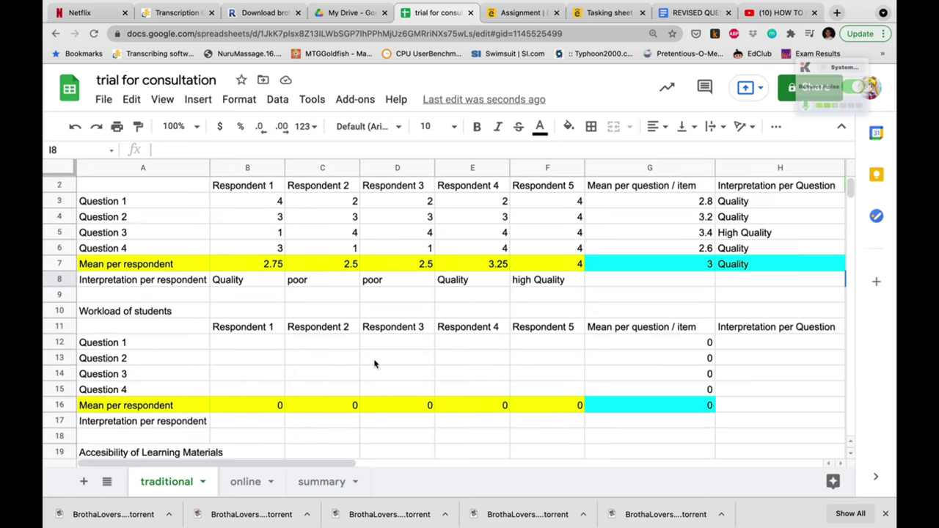
scroll(375, 363, "down", 2)
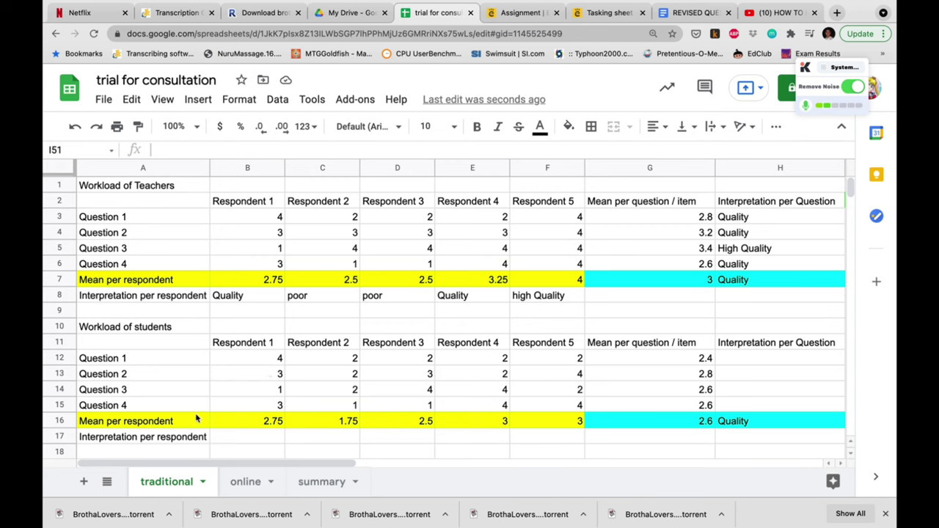
left_click(245, 482)
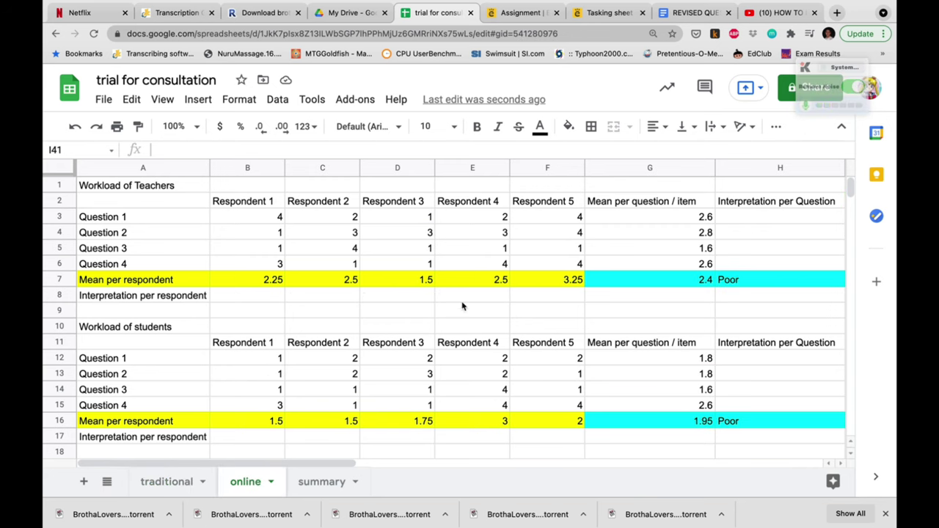
key("alt+Up")
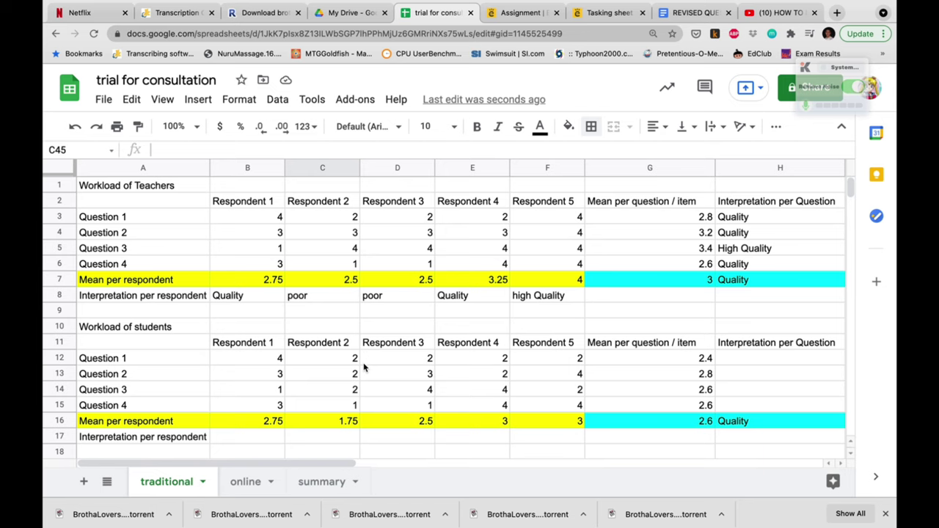
Step: Open the summary sheet's empty comparison table, glance at the traditional and online sheets, and select B2
left_click(320, 484)
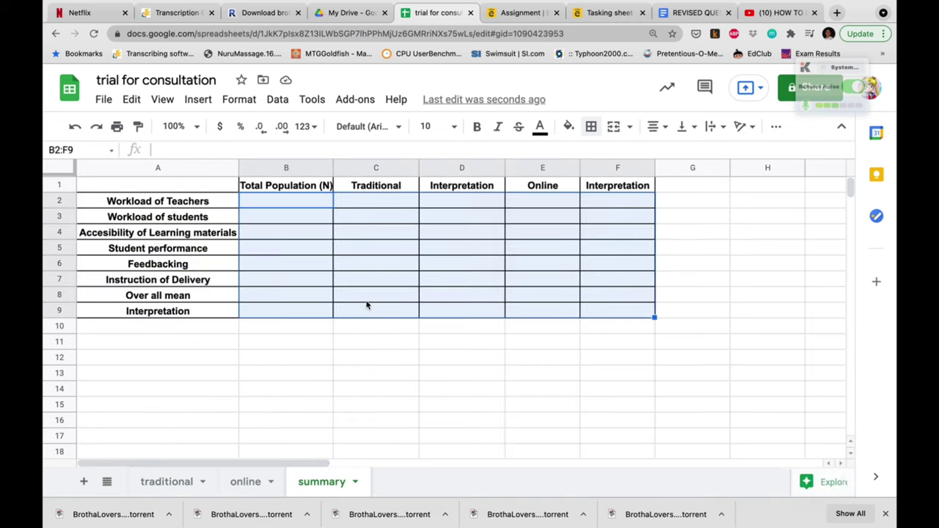
left_click(369, 358)
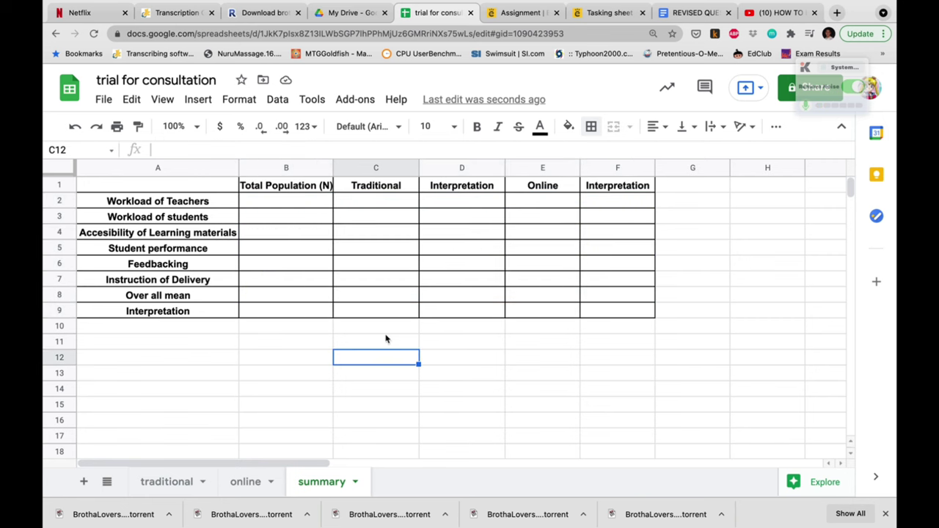
left_click(168, 485)
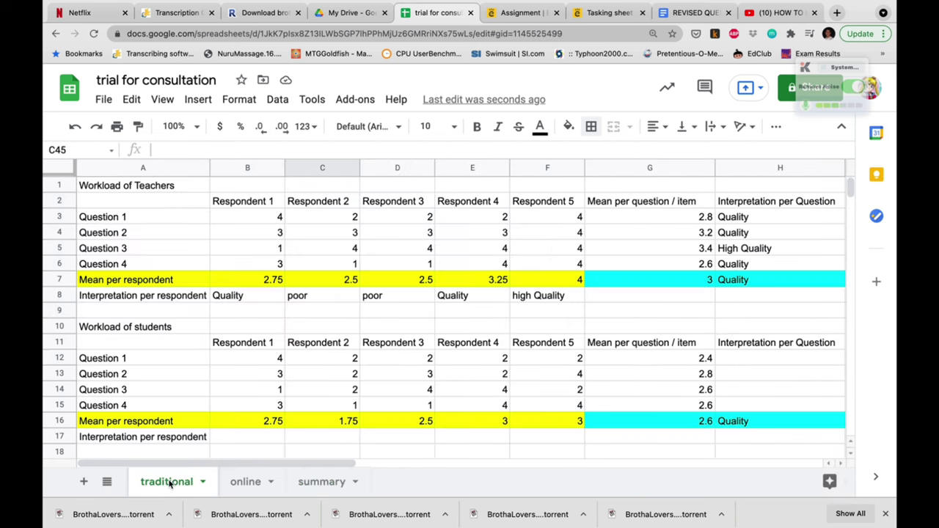
left_click(246, 483)
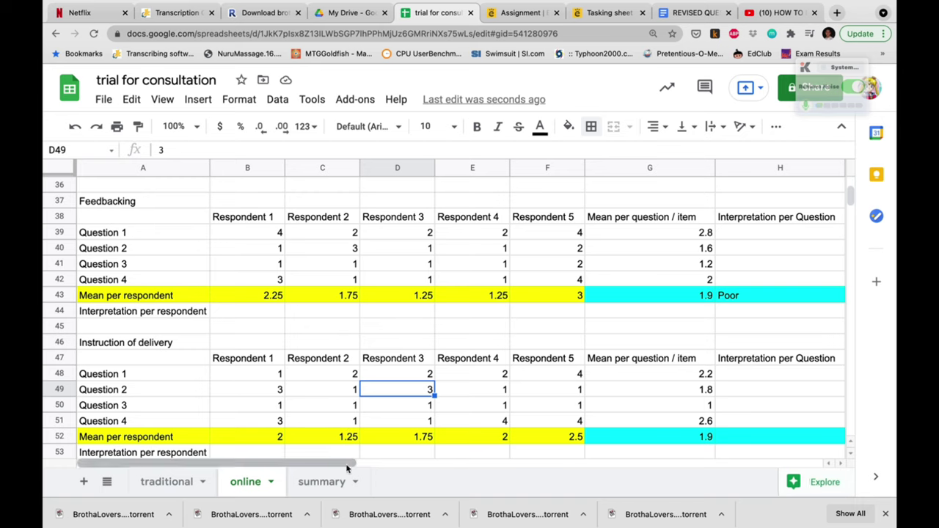
left_click(316, 484)
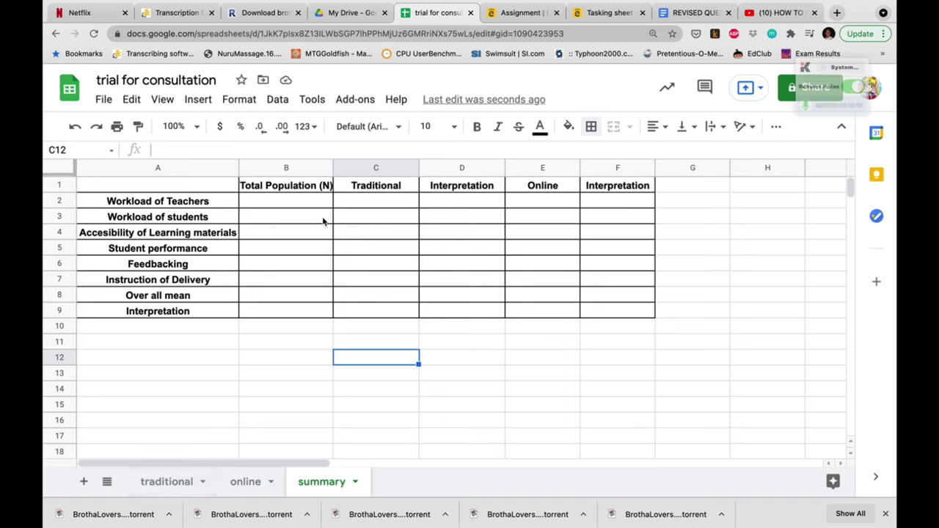
left_click(305, 197)
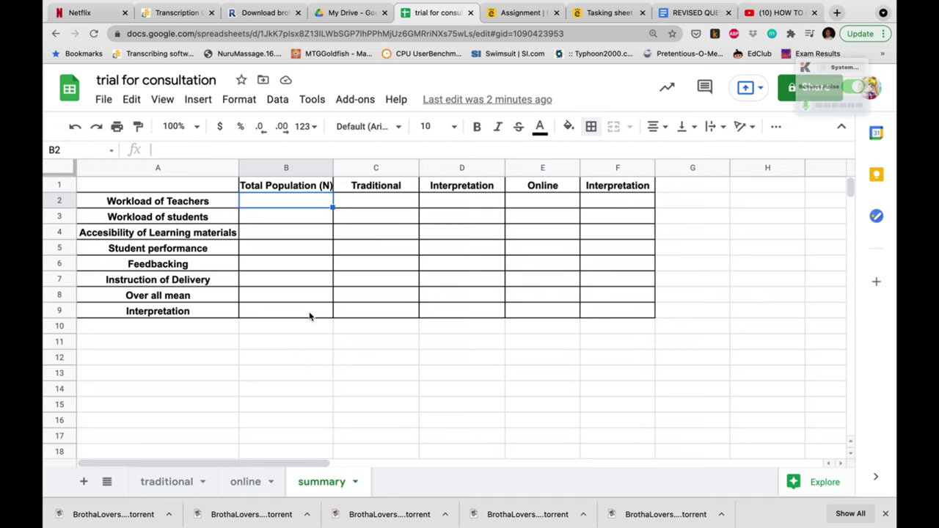
Step: Enter 5 as the total population for all six areas in B2:B7
type("5 5 5 5 5 5")
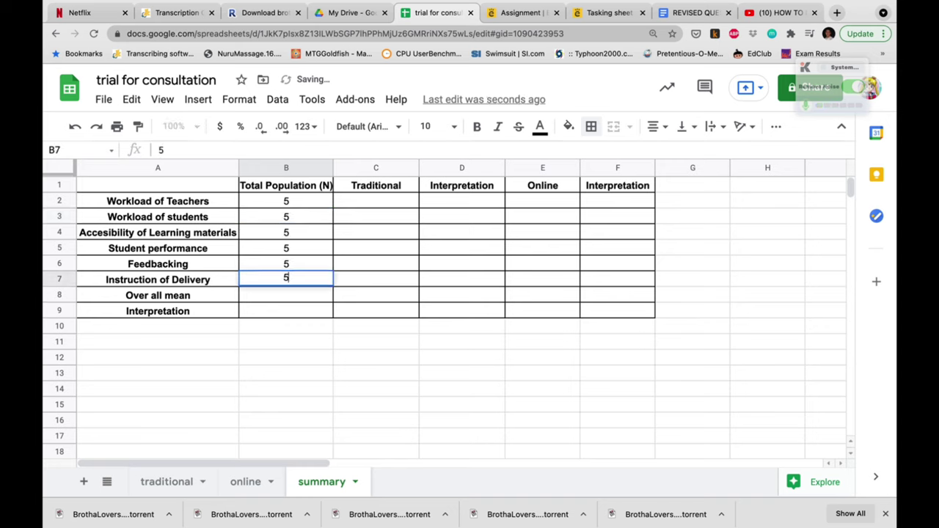
key("Return")
left_click(373, 195)
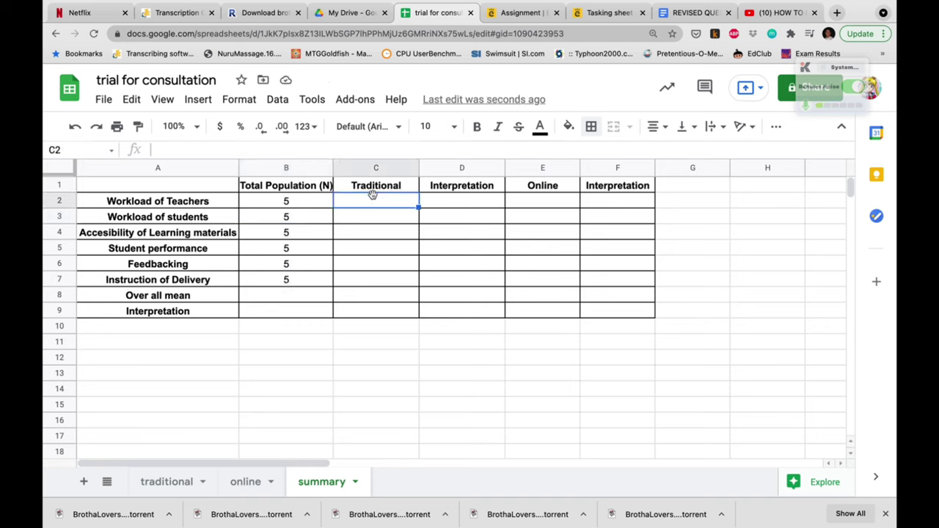
Step: Check the teachers' overall mean and interpretation in G7:H7 on the traditional sheet
left_click(157, 484)
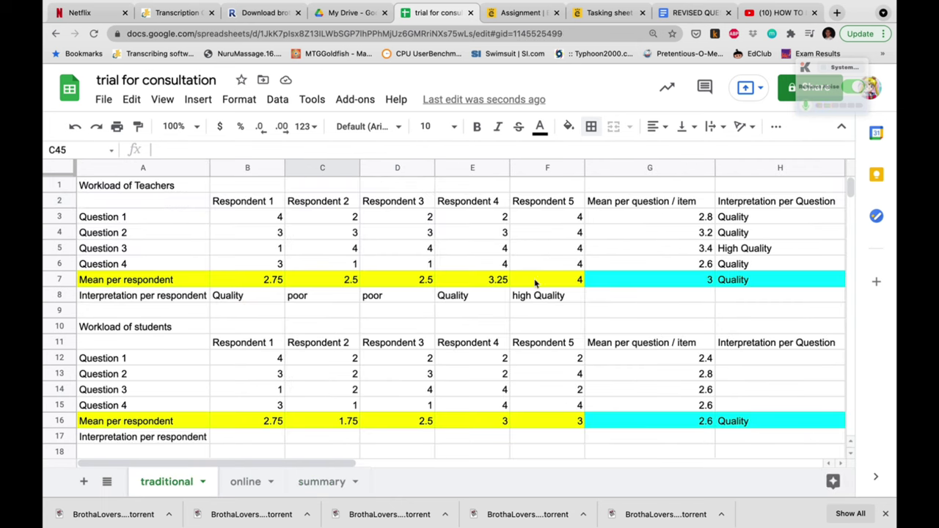
left_click(698, 283)
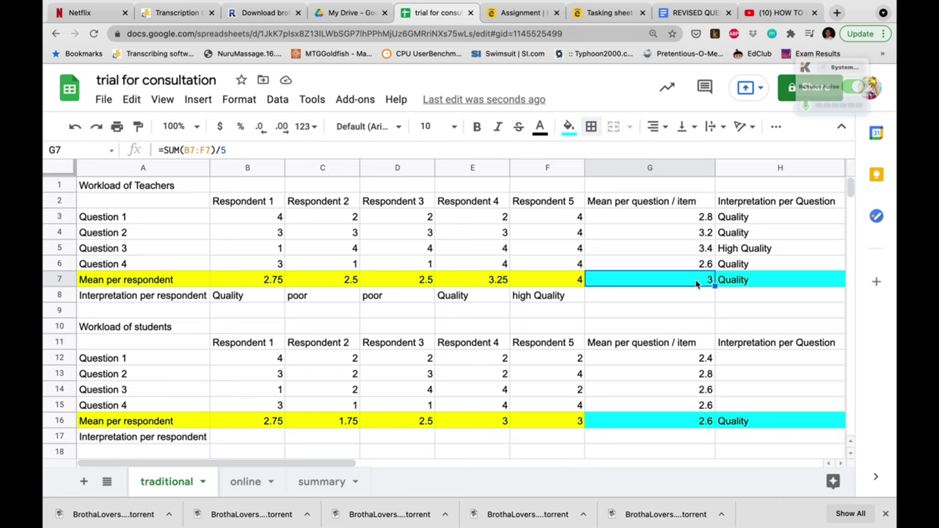
left_click(743, 285)
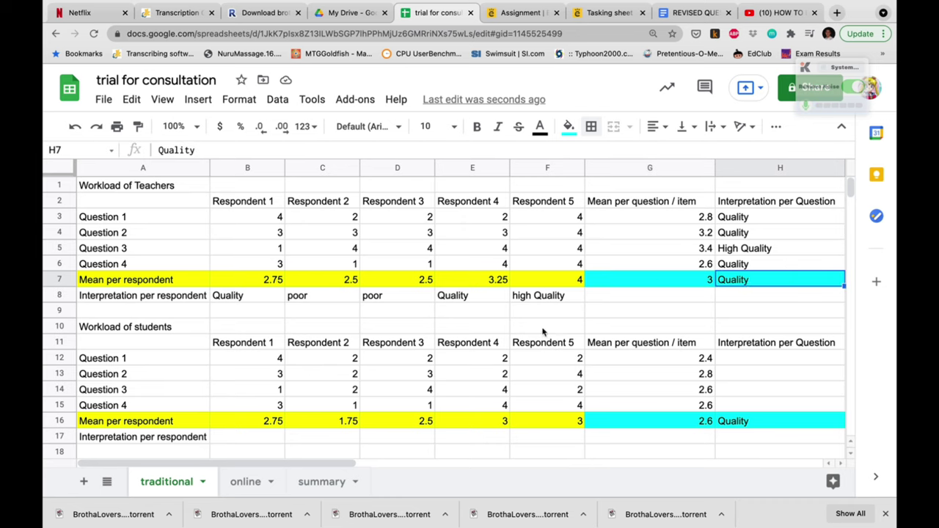
Step: Enter the teachers' traditional mean 3 with interpretation Quality in the summary
left_click(323, 483)
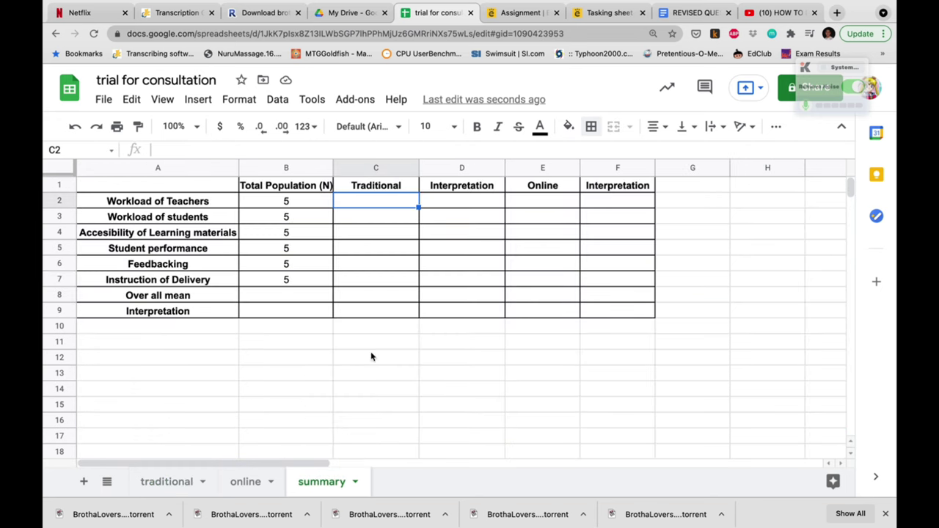
type("3")
key("Tab")
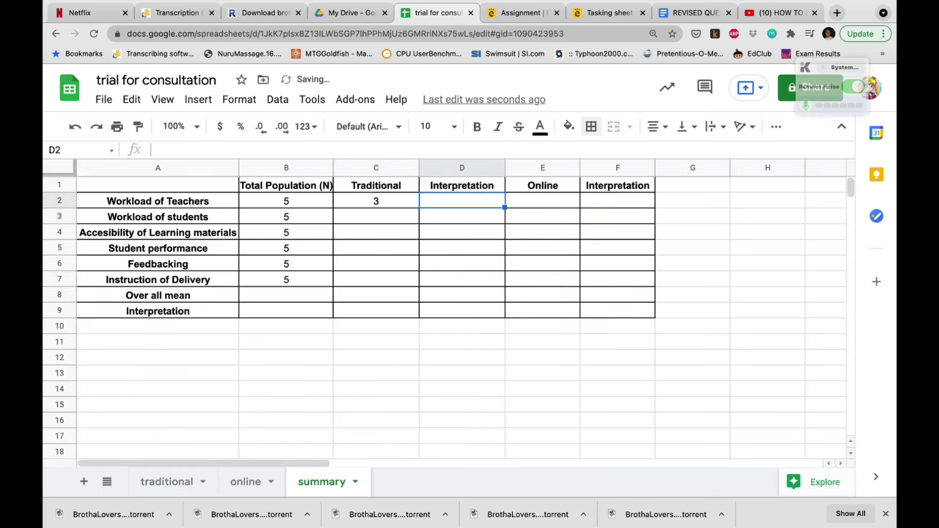
type("Quality")
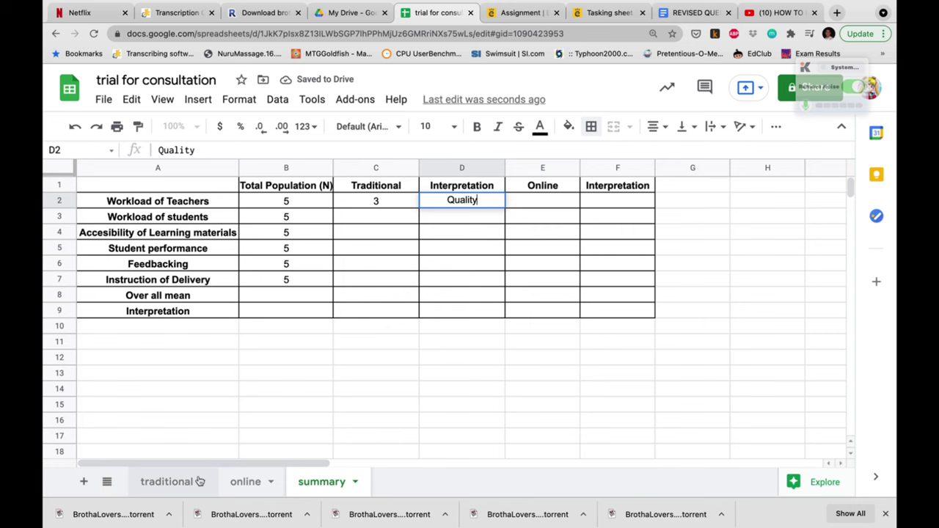
Step: Enter the students' traditional mean 2.6 with interpretation Quality in the summary
left_click(176, 481)
scroll(355, 399, "down", 3)
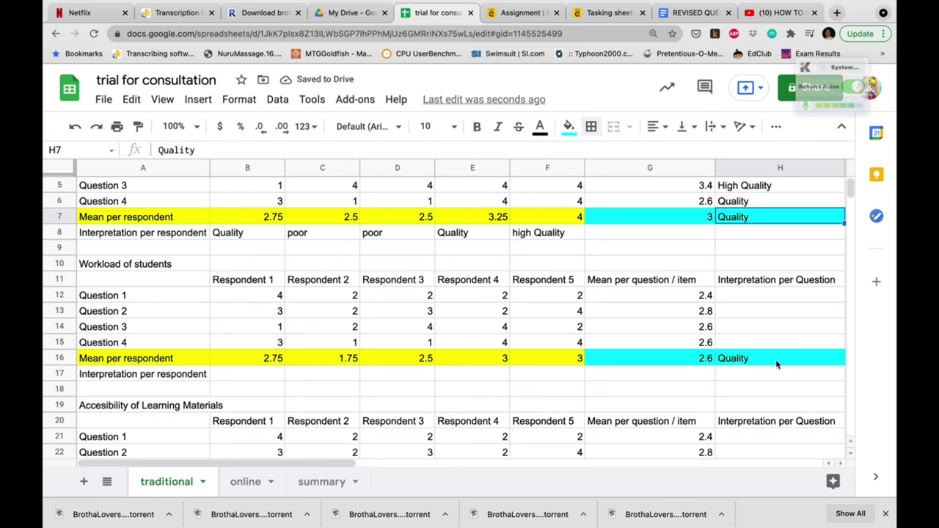
left_click(323, 482)
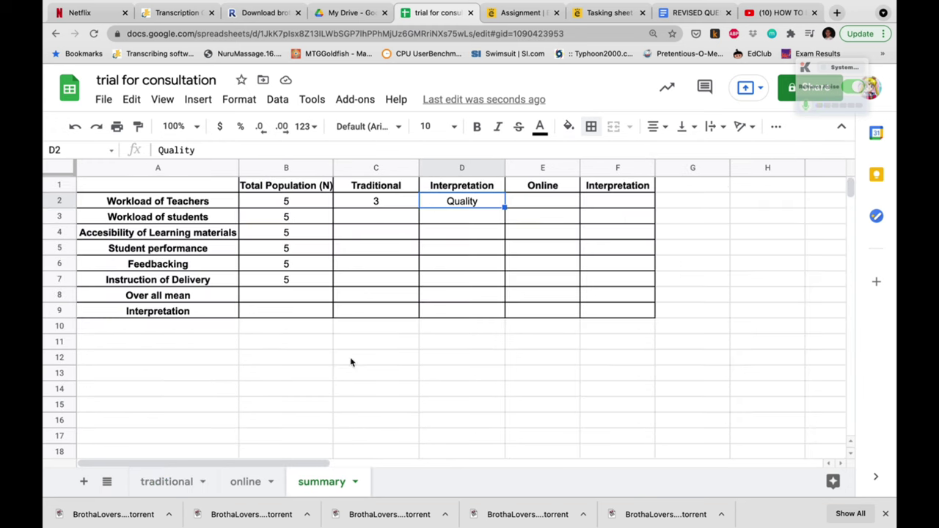
left_click(383, 220)
type("2.6")
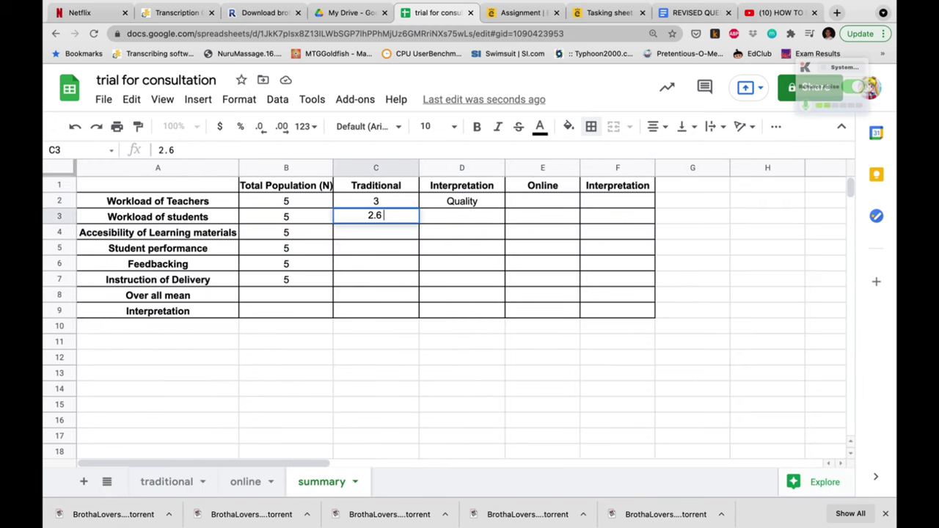
key("Tab")
type("Quality")
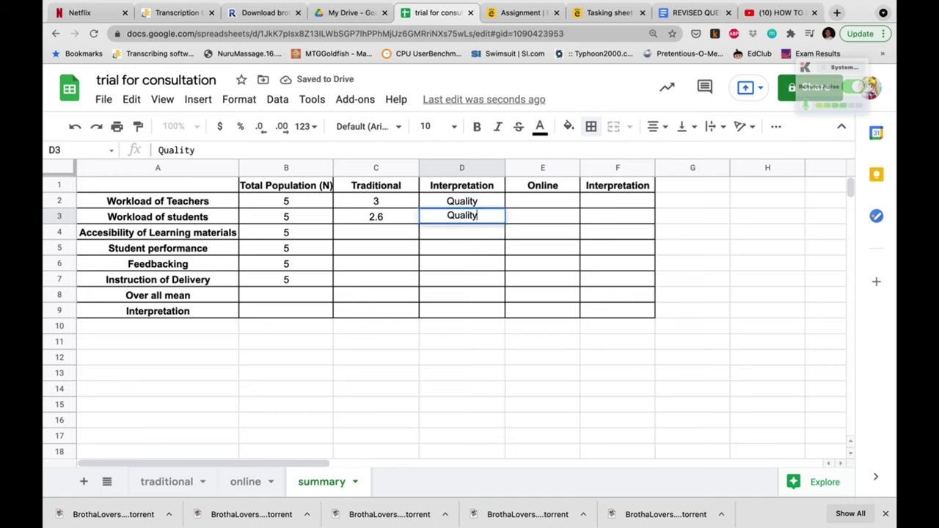
key("Return")
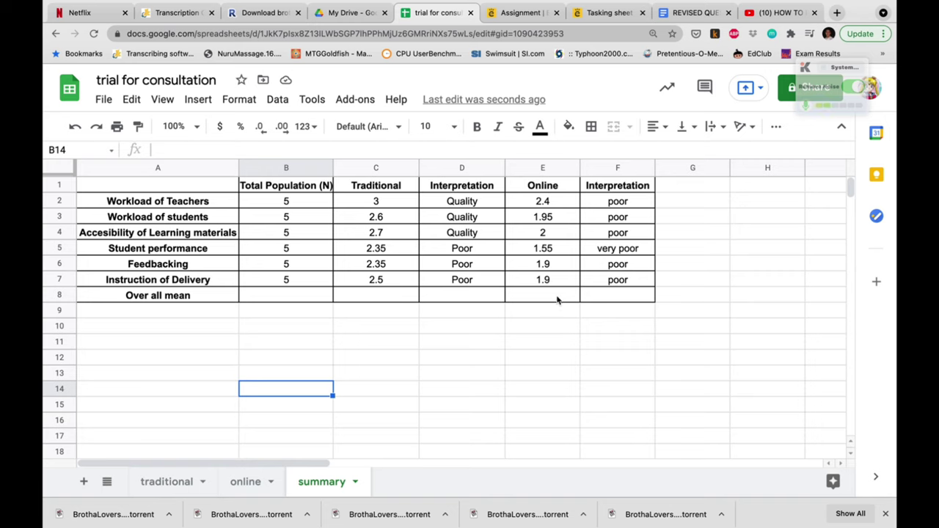
left_click(394, 295)
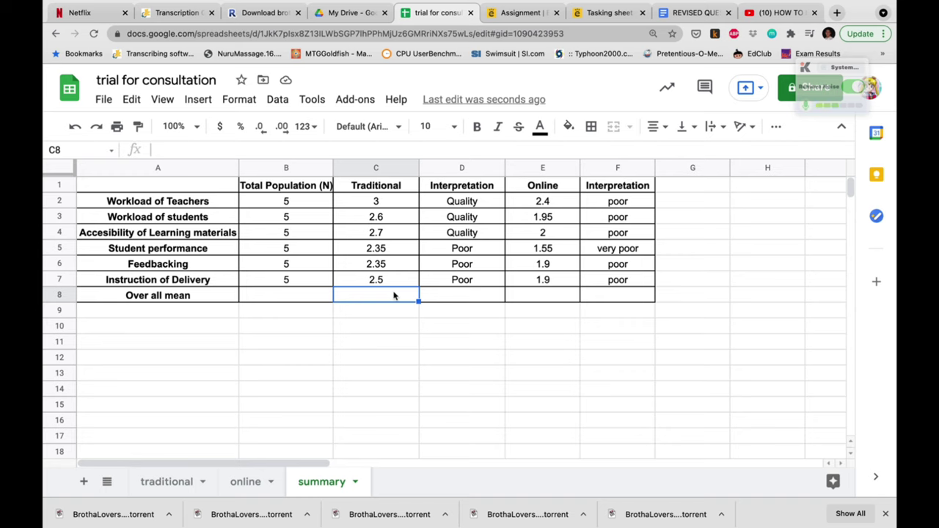
type("=")
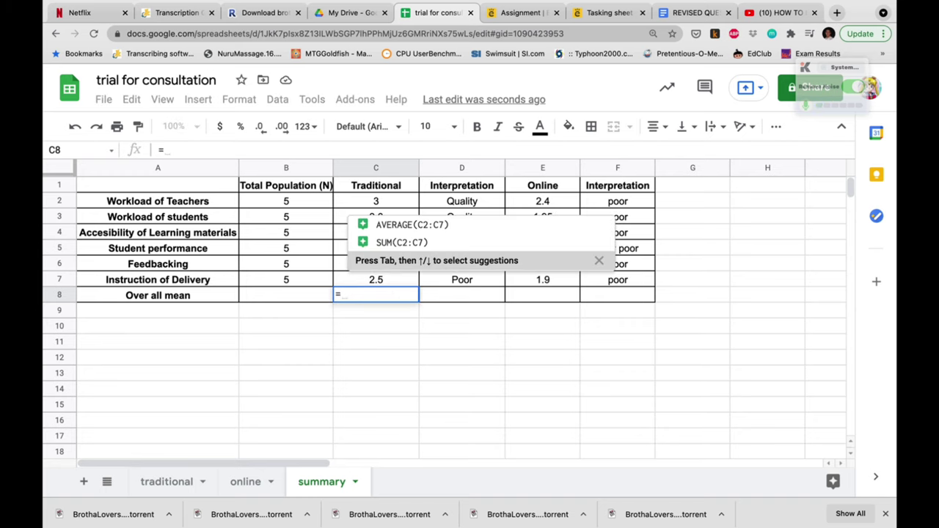
Step: Put AVERAGE(C2:C7) in C8 and AVERAGE(E2:E7) in E8 for the overall means
left_click(398, 225)
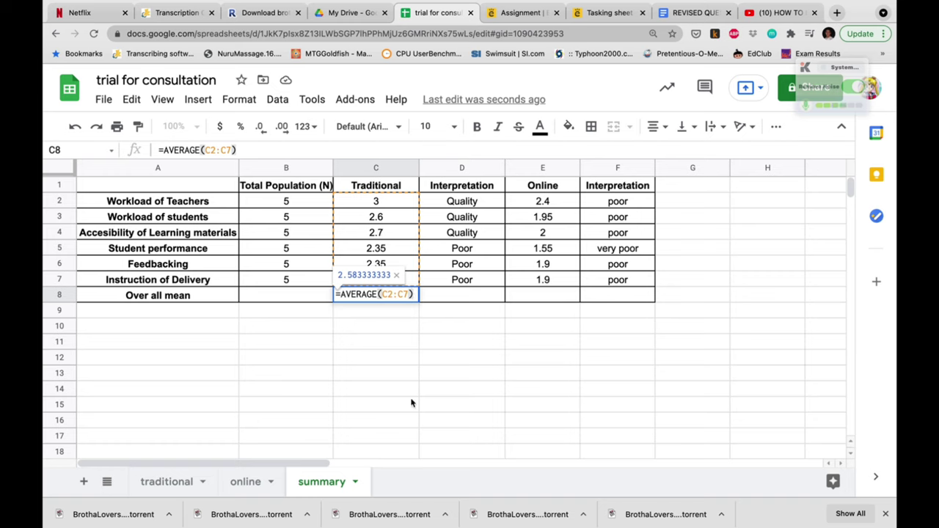
key("Return")
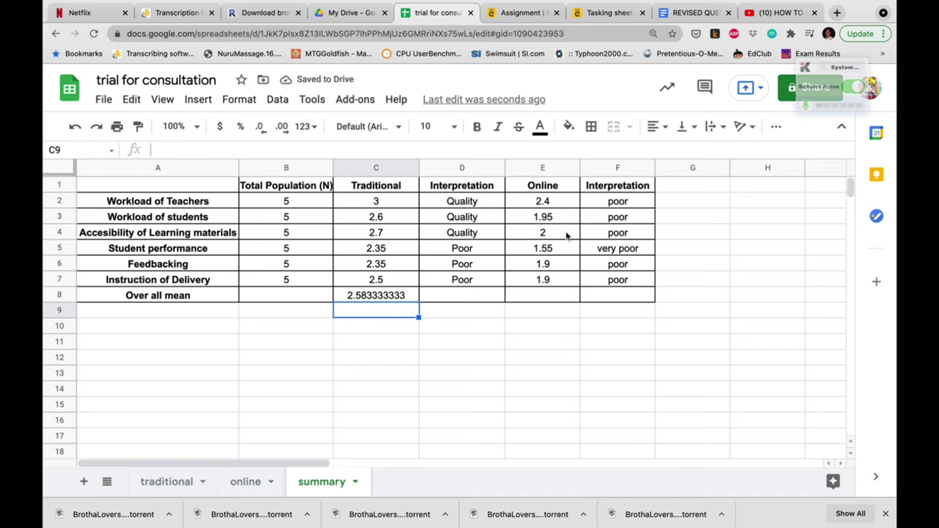
left_click(540, 296)
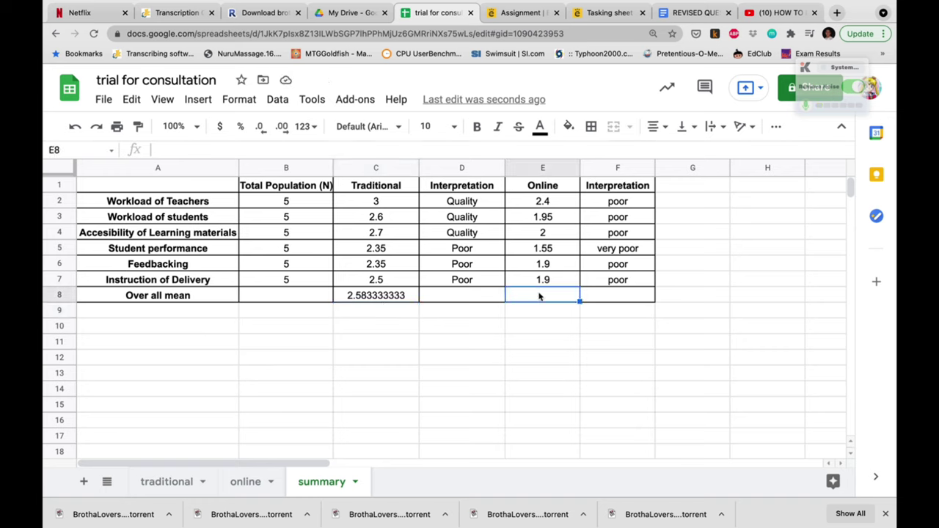
type("=")
left_click(568, 245)
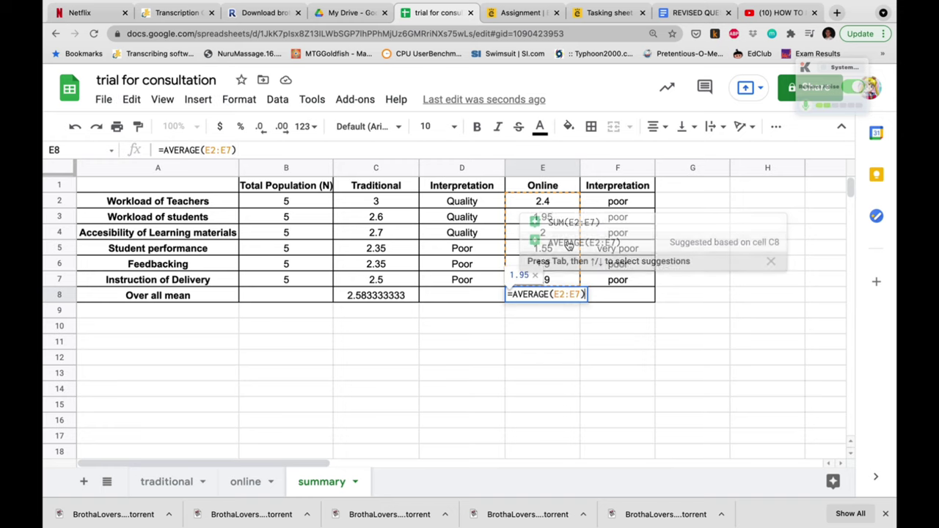
key("Return")
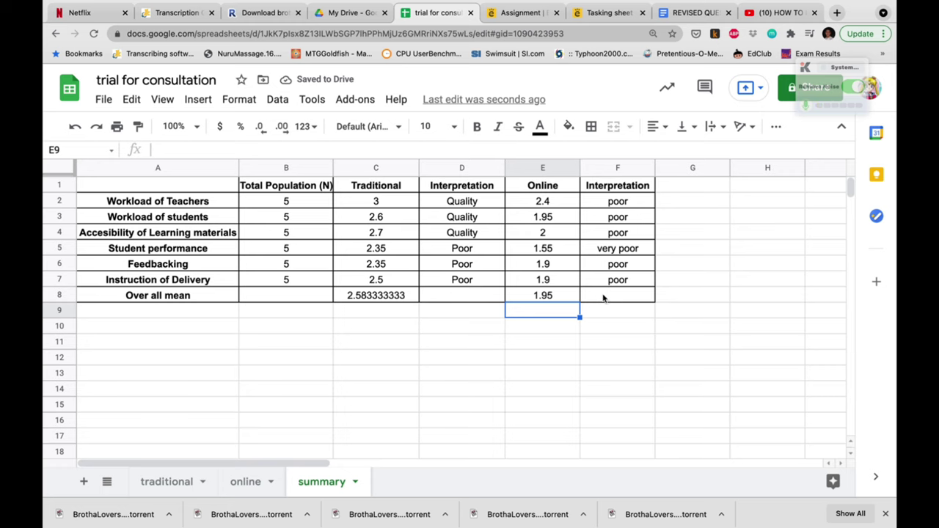
Step: Check the online sheet's range table and enter POOR as the online overall interpretation in F8
left_click(246, 482)
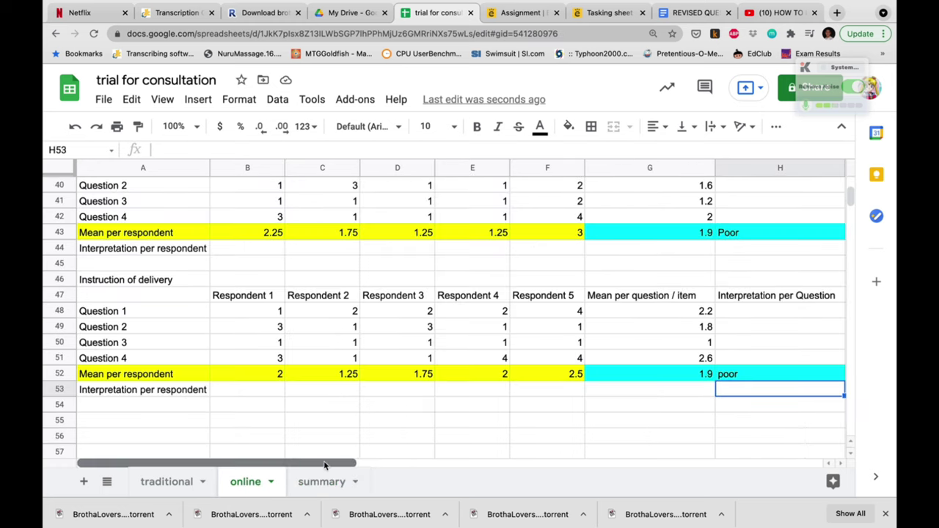
left_click_drag(328, 464, 550, 461)
scroll(472, 352, "up", 10)
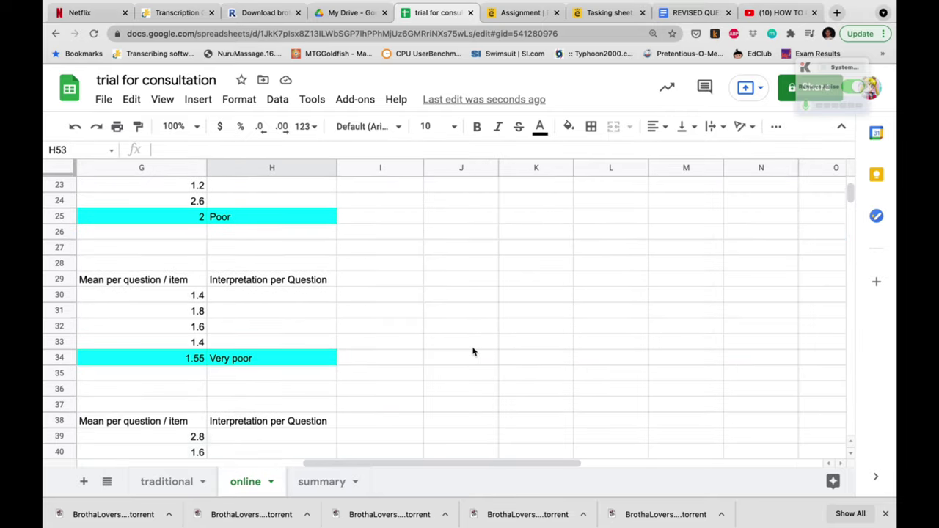
left_click(321, 484)
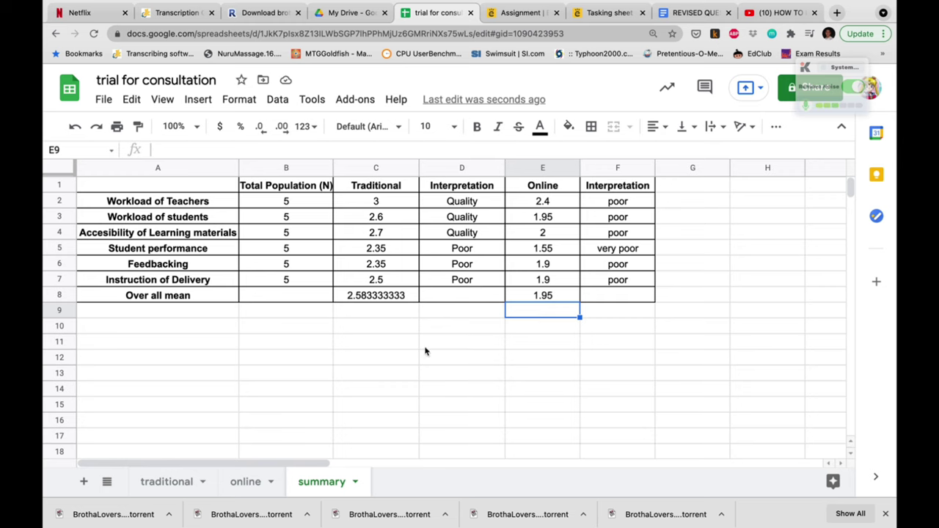
left_click(246, 490)
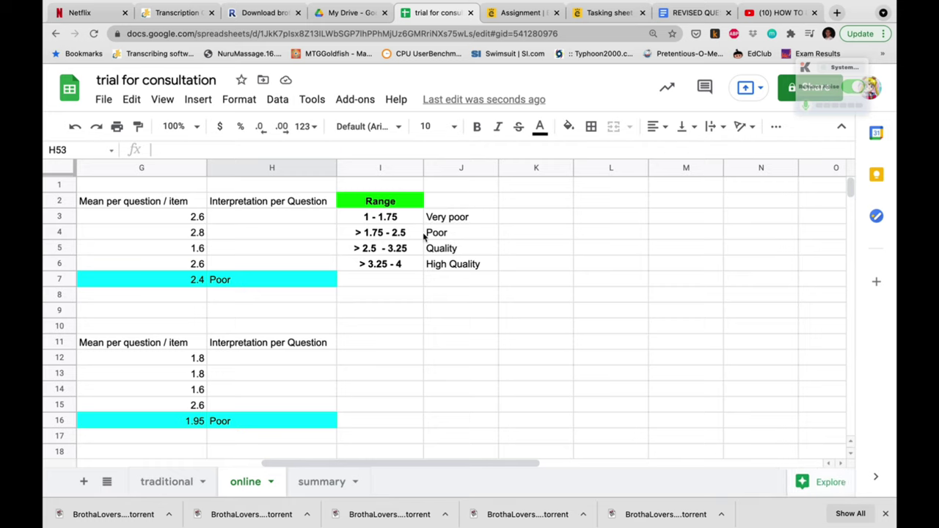
left_click(316, 484)
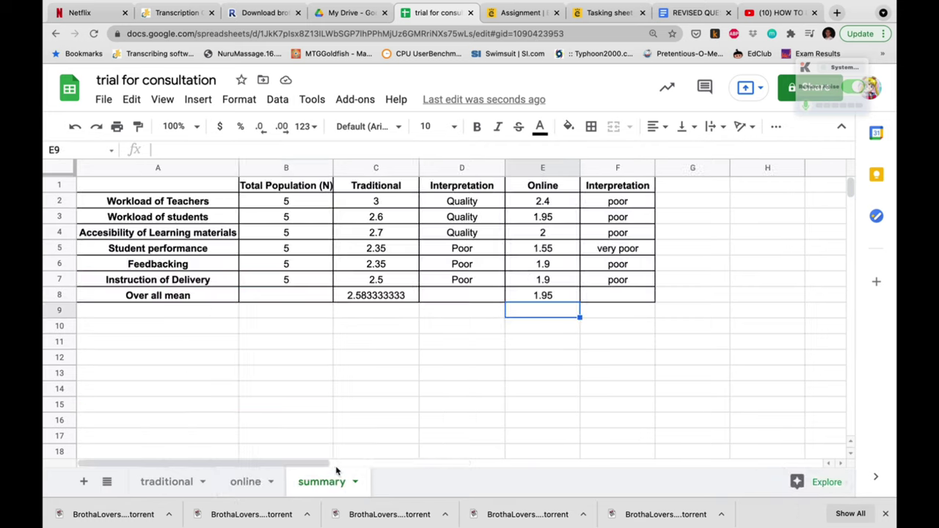
left_click(608, 294)
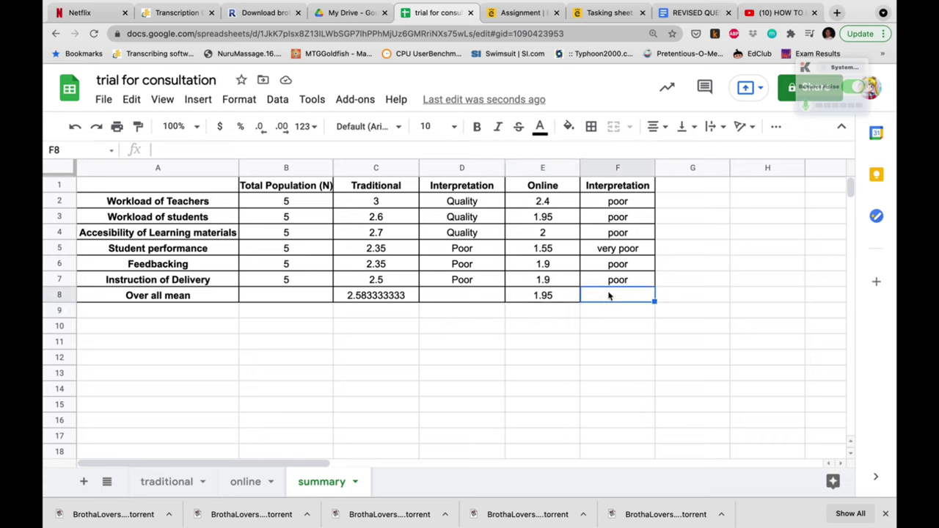
type("POOR")
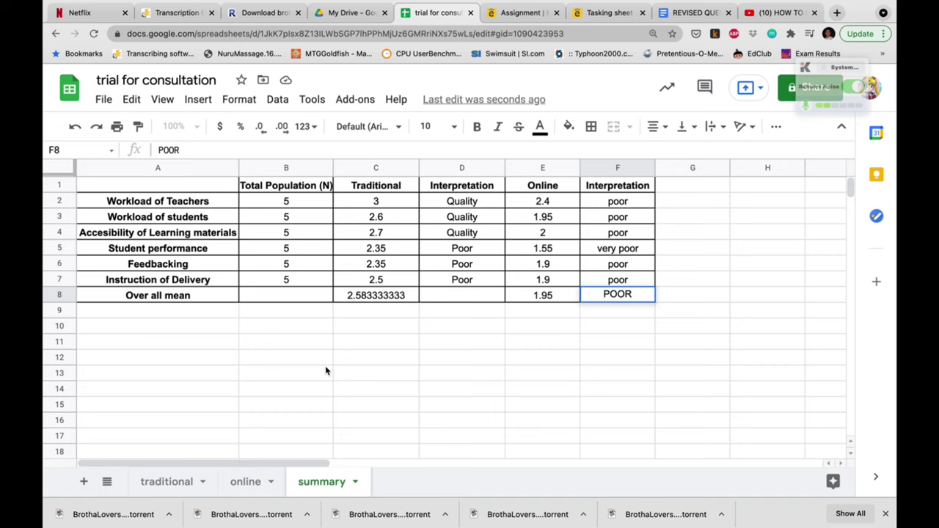
Step: Recheck the range table and start typing QUALITY as the traditional overall interpretation in D8
left_click(242, 483)
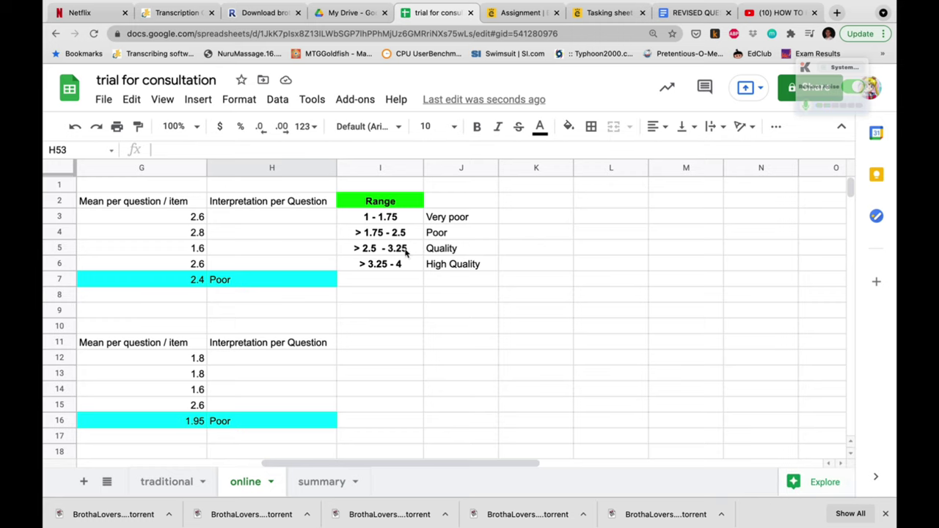
left_click(316, 488)
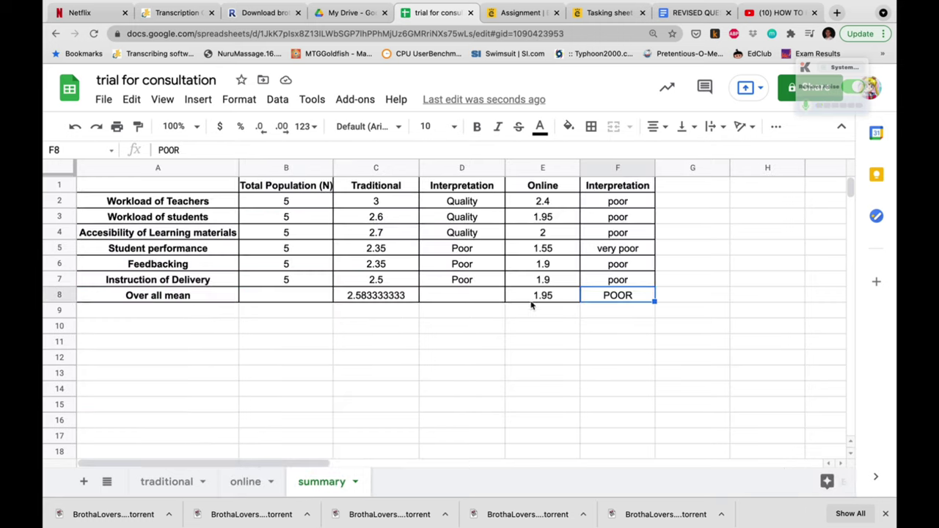
left_click(463, 298)
type("QUALIty")
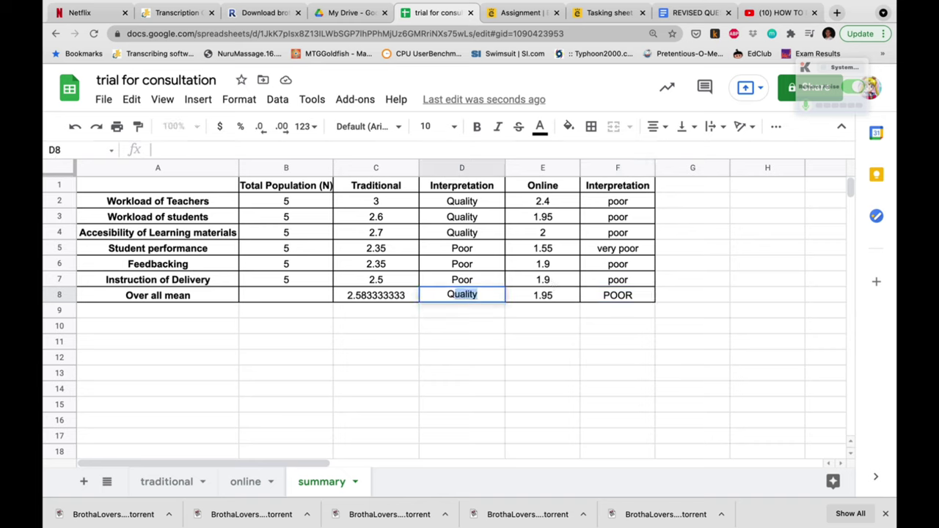
key("BackSpace")
key("BackSpace")
Step: Finish QUALITY in D8 and fill the Over all mean row A8:F8 with cyan
type("TY")
left_click_drag(158, 295, 618, 295)
left_click(569, 126)
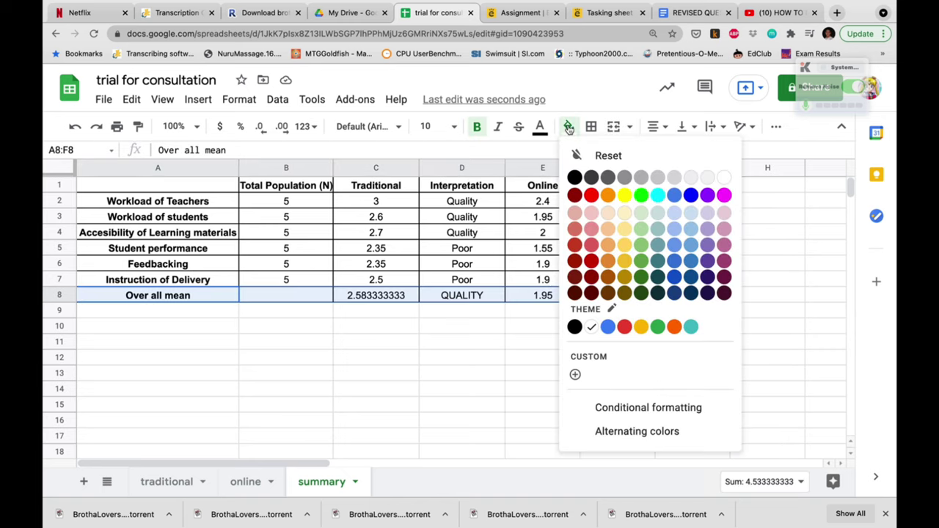
left_click(658, 196)
left_click(481, 354)
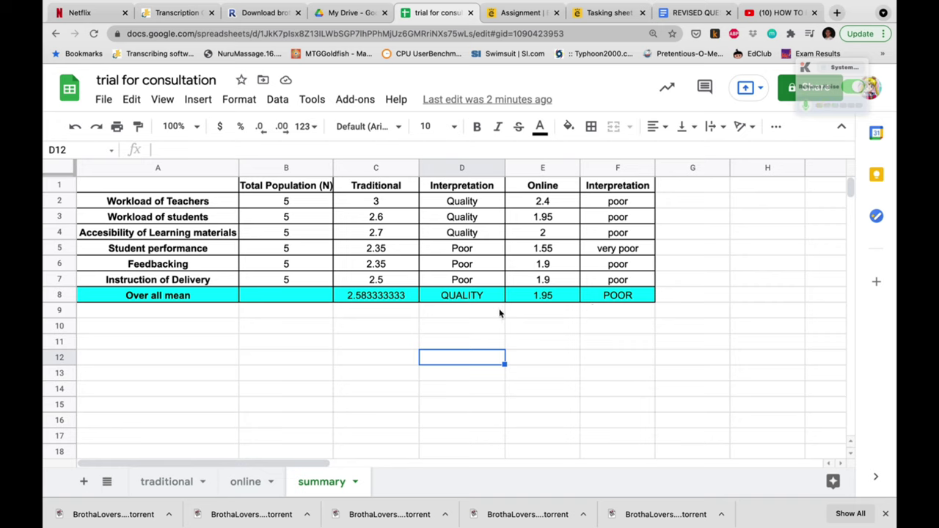
left_click(549, 297)
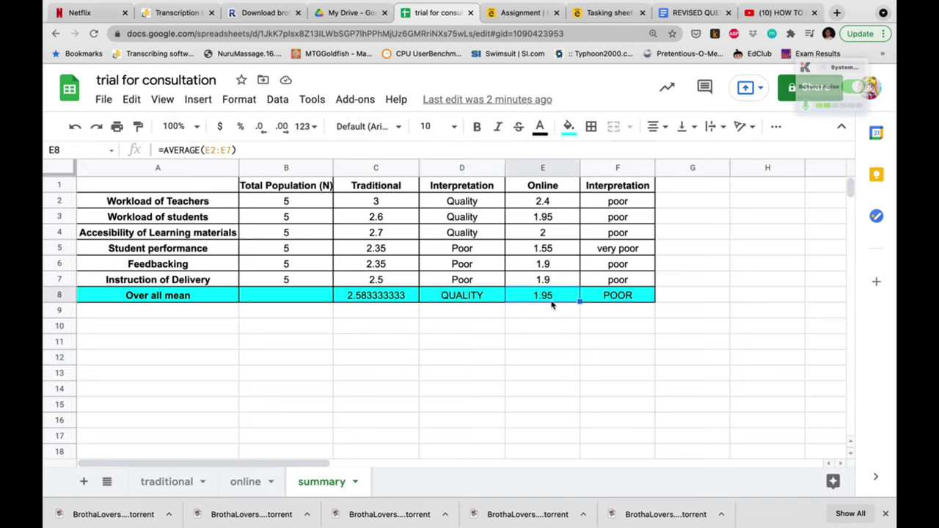
key("shift+Right")
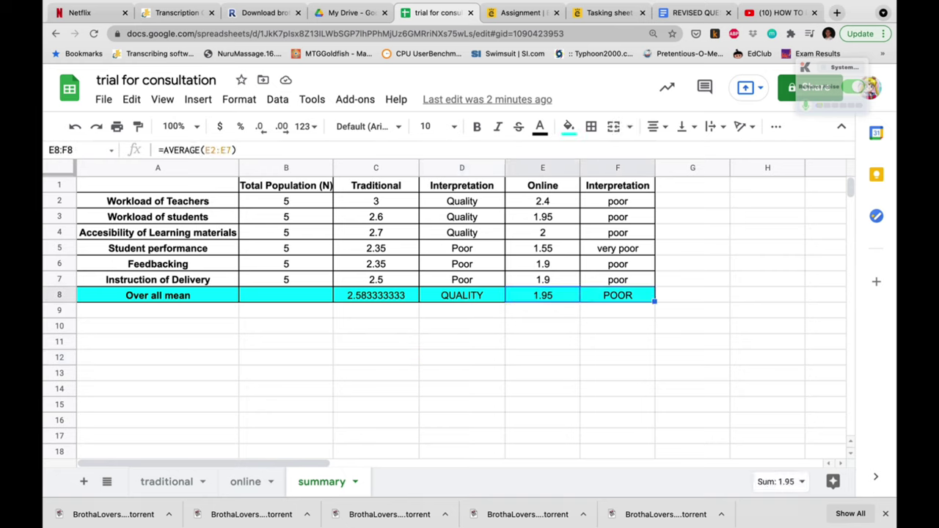